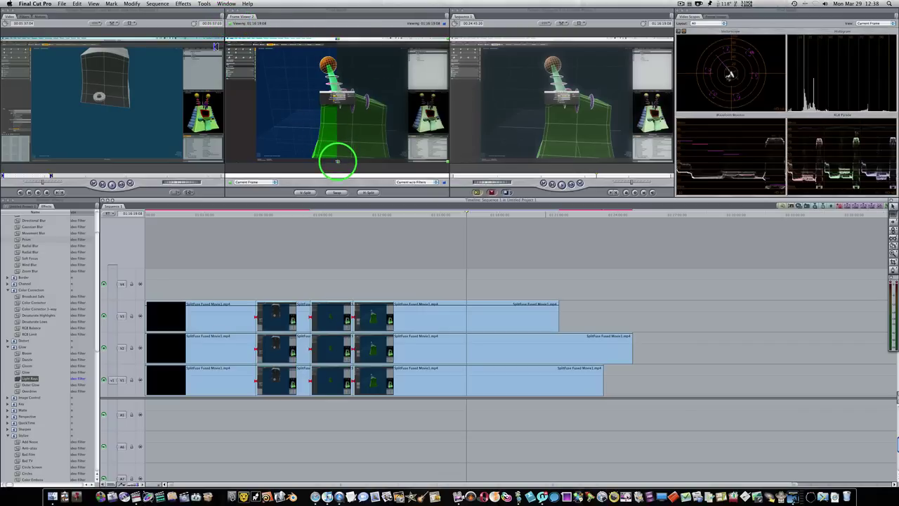
Shift the Frame Viewer's split boundary slightly toward the filtered half and preview the sequence around 01:08:18
{"action": "mouse_move", "coordinate": [337, 159]}
{"action": "left_mouse_down"}
{"action": "mouse_move", "coordinate": [347, 158]}
{"action": "mouse_move", "coordinate": [281, 166]}
{"action": "mouse_move", "coordinate": [379, 166]}
{"action": "mouse_move", "coordinate": [277, 167]}
{"action": "mouse_move", "coordinate": [355, 166]}
{"action": "mouse_move", "coordinate": [346, 163]}
{"action": "left_mouse_up"}
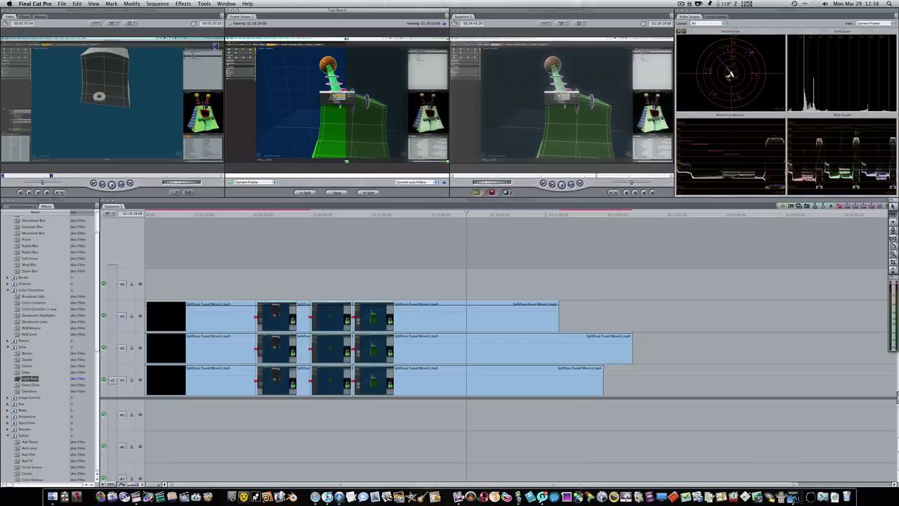
{"action": "left_click", "coordinate": [322, 215]}
{"action": "left_click", "coordinate": [321, 216]}
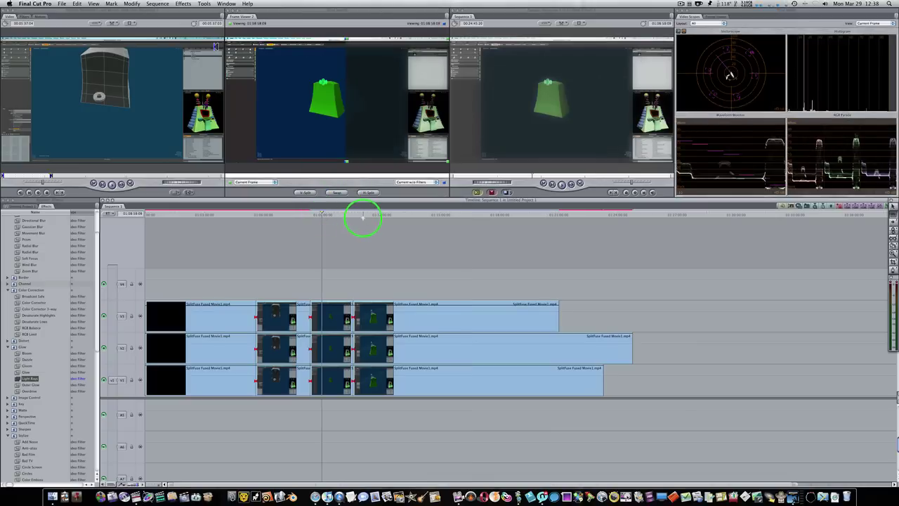
Select the V1 edit point nearest the playhead, first at 01:10:33:15 and from an earlier position at 01:08:23:01
{"action": "key", "text": "a"}
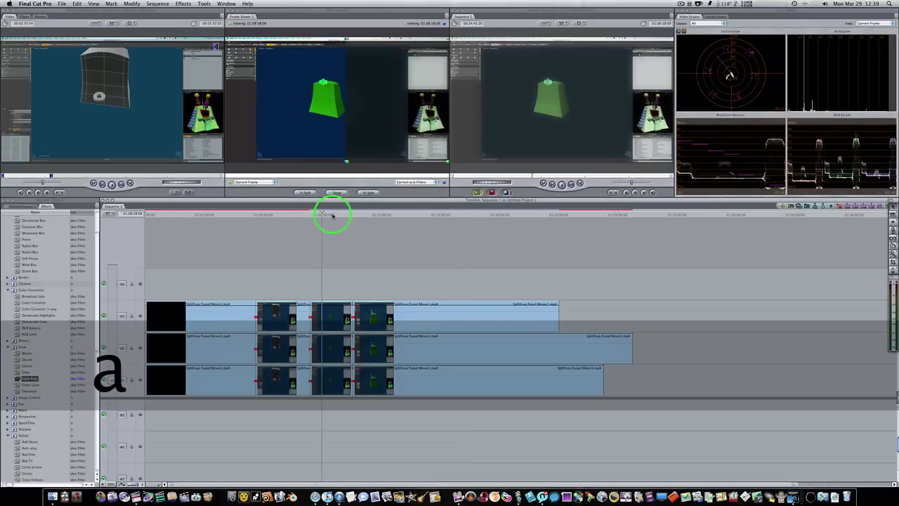
{"action": "left_click", "coordinate": [333, 216]}
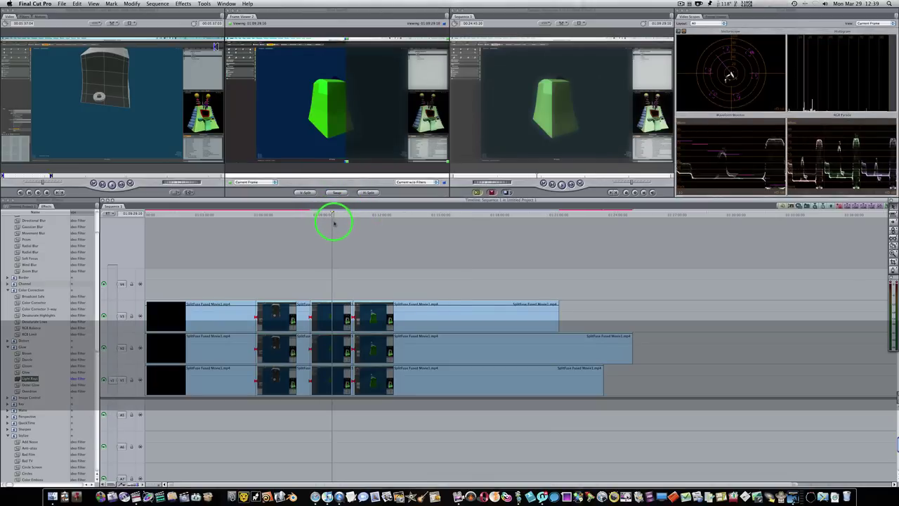
{"action": "key", "text": "v"}
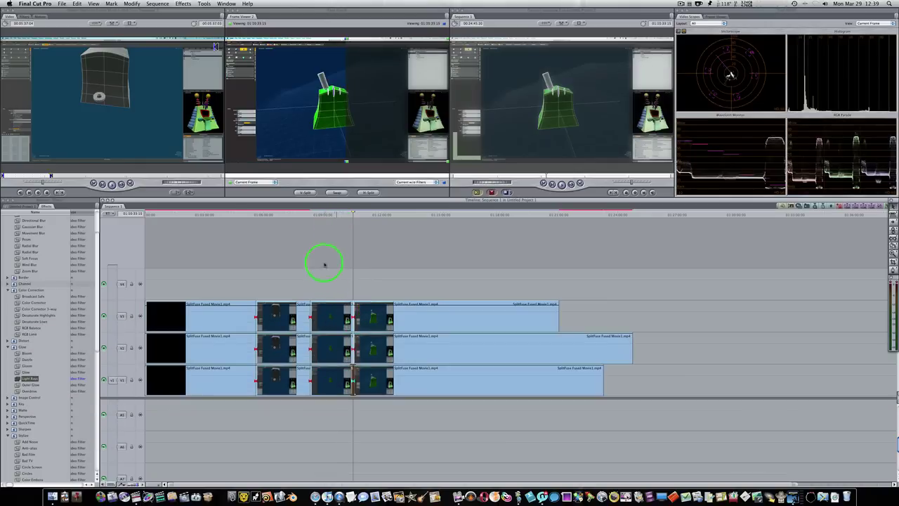
{"action": "left_click", "coordinate": [285, 215]}
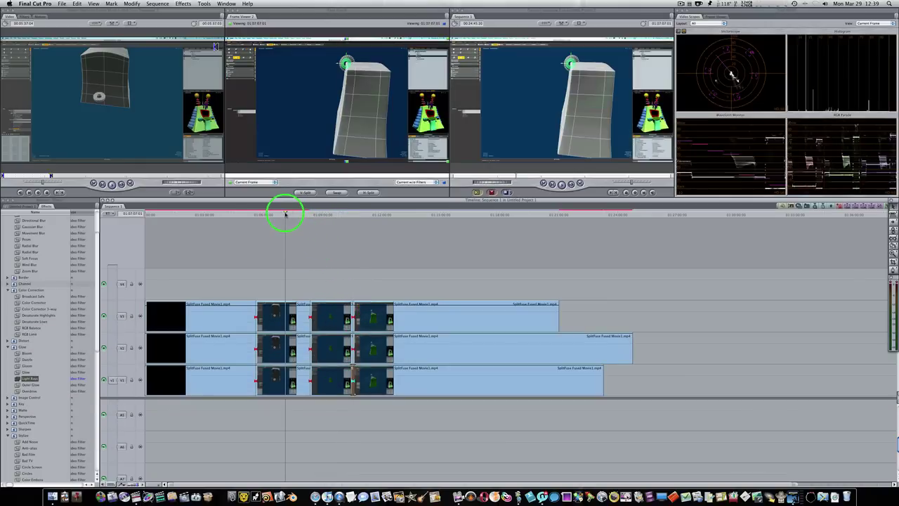
{"action": "key", "text": "v"}
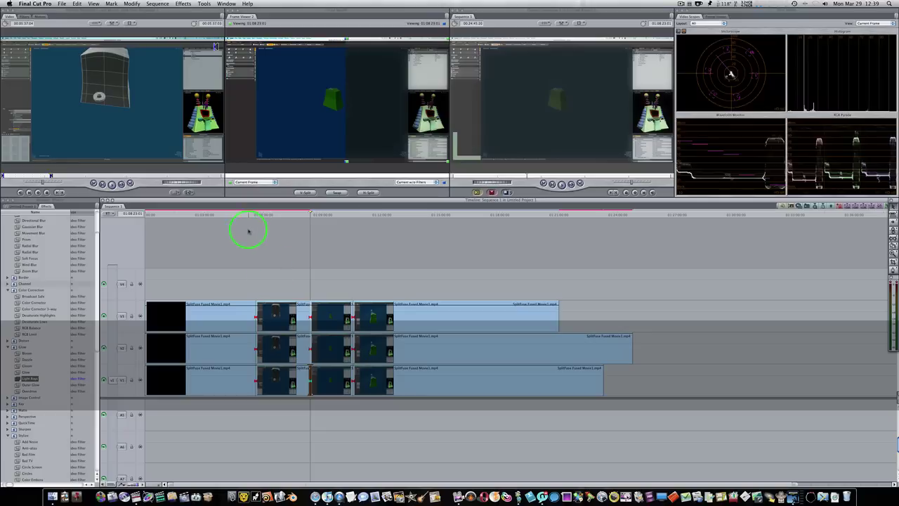
Select the nearest V1 edit point at 01:05:37:04, and from a later playhead position the one at 01:10:33:15
{"action": "left_click", "coordinate": [245, 215]}
{"action": "key", "text": "v"}
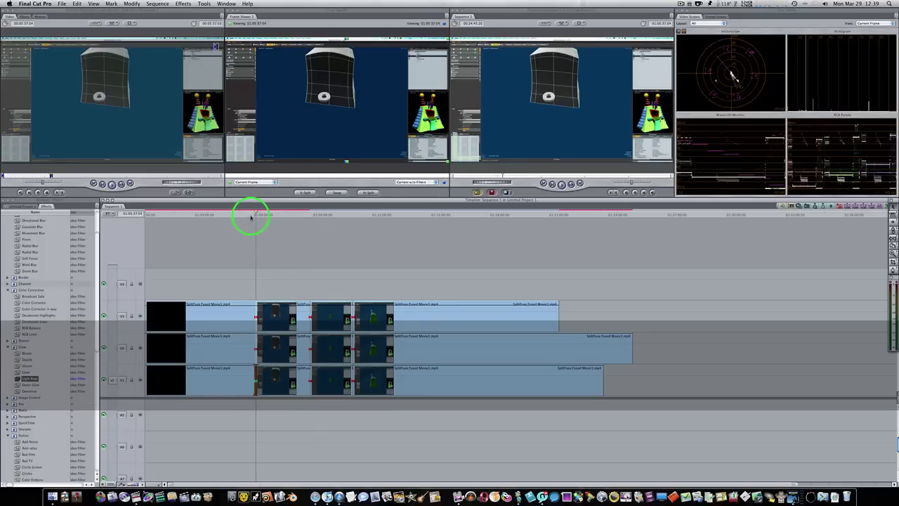
{"action": "key", "text": "v"}
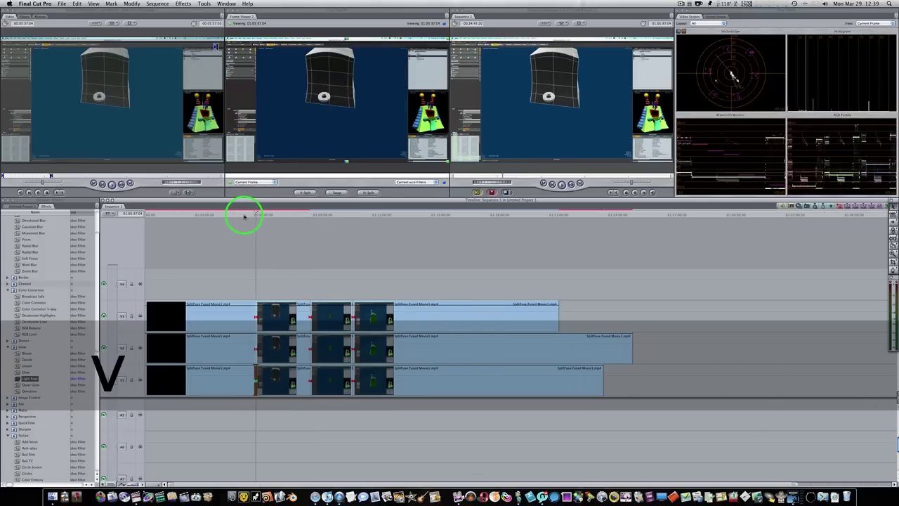
{"action": "left_click", "coordinate": [375, 215]}
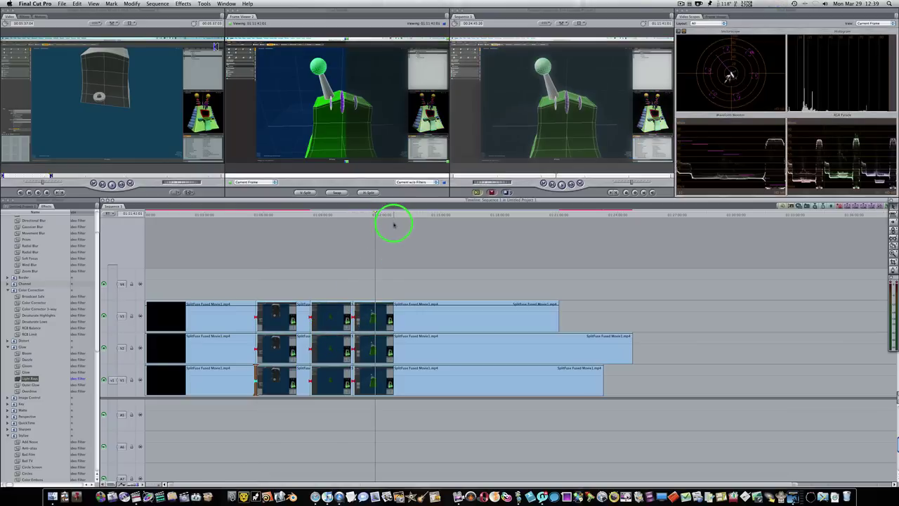
{"action": "key", "text": "v"}
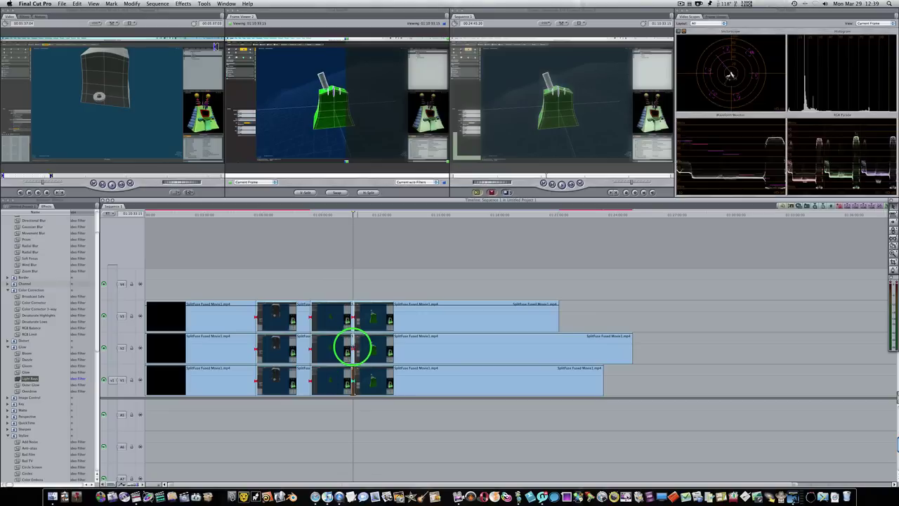
Select individual V2 and V3 edit points directly in the timeline, ending on the V3 edit at 01:08:23:01
{"action": "left_click", "coordinate": [352, 346]}
{"action": "left_click", "coordinate": [352, 321]}
{"action": "left_click", "coordinate": [353, 340]}
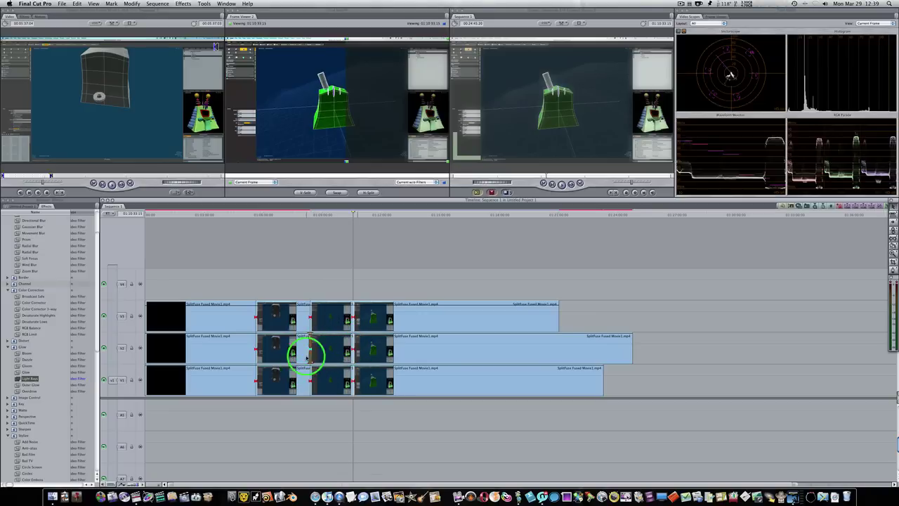
{"action": "left_click", "coordinate": [310, 321]}
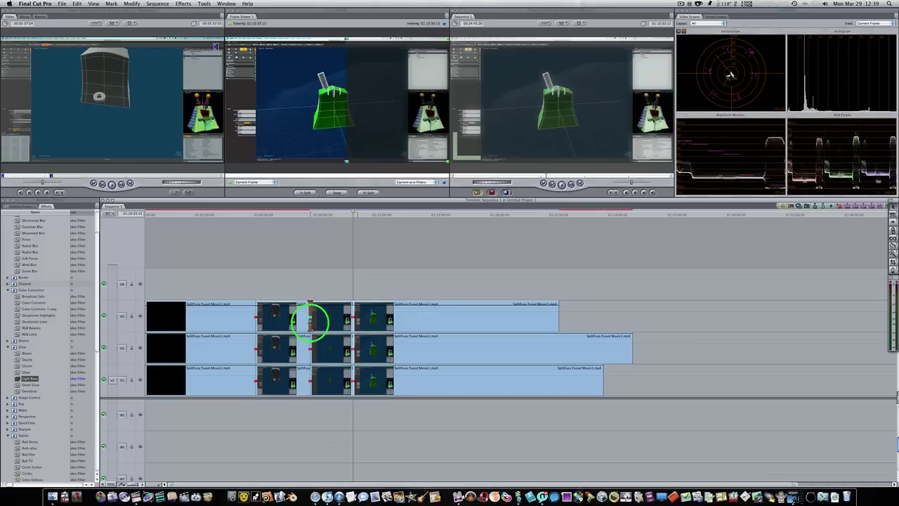
Cycle the selected V3 edit repeatedly through roll, ripple outgoing and ripple incoming edit types
{"action": "key", "text": "u"}
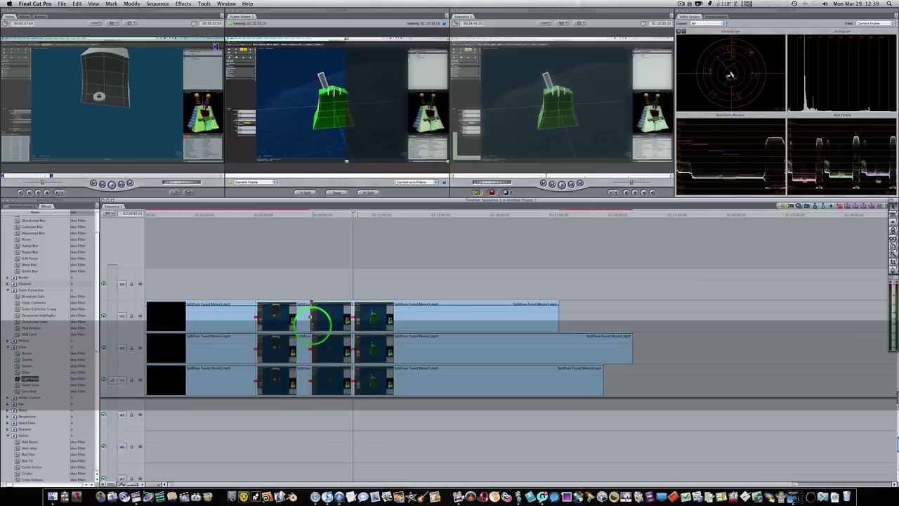
{"action": "key", "text": "u"}
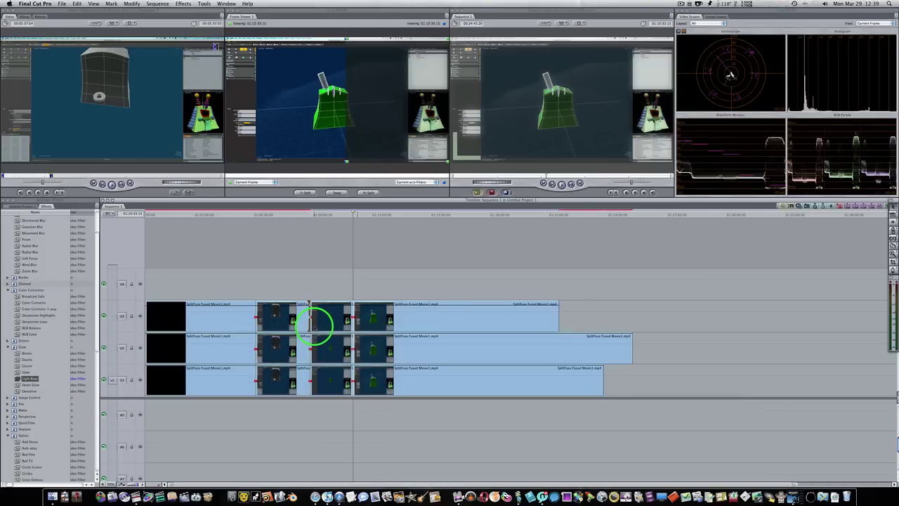
{"action": "key", "text": "u"}
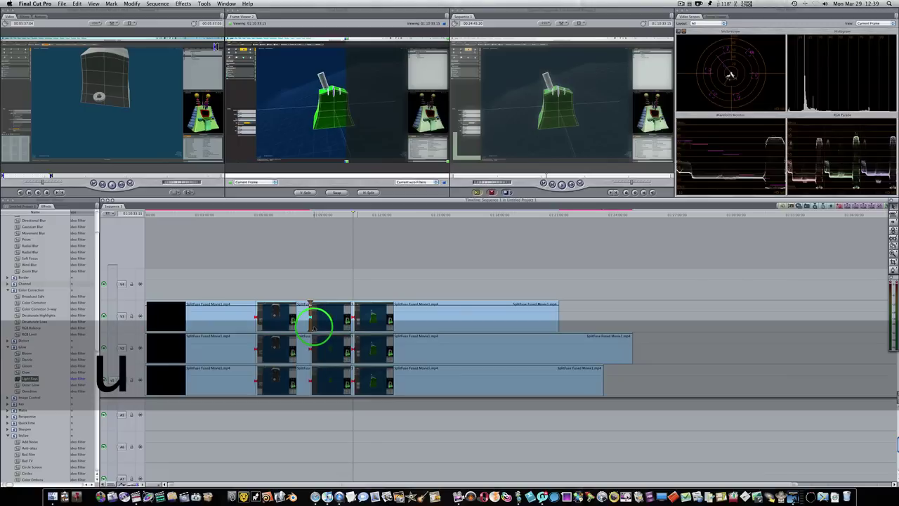
{"action": "key", "text": "u"}
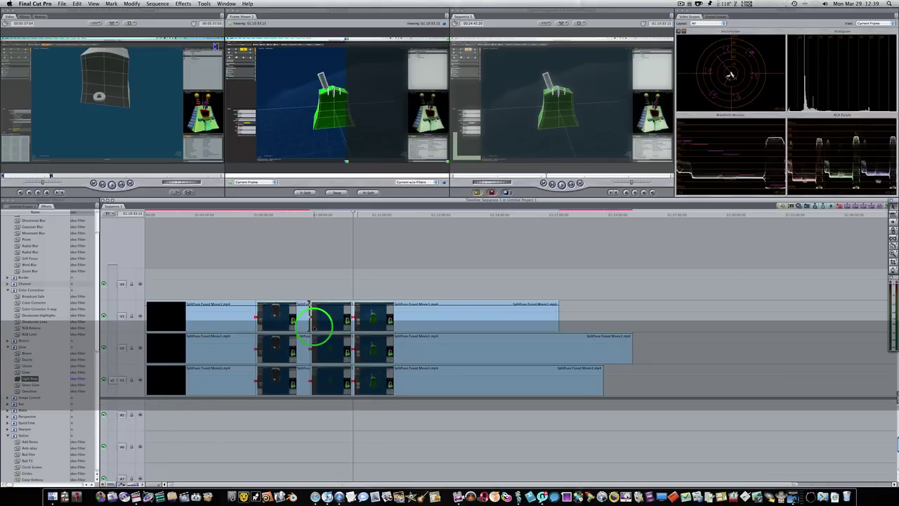
{"action": "key", "text": "u"}
{"action": "key", "text": "u"}
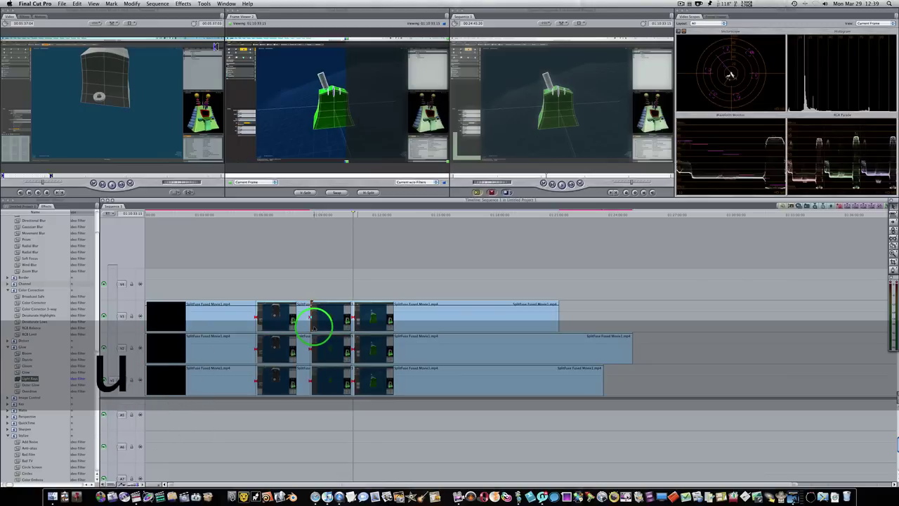
{"action": "key", "text": "u"}
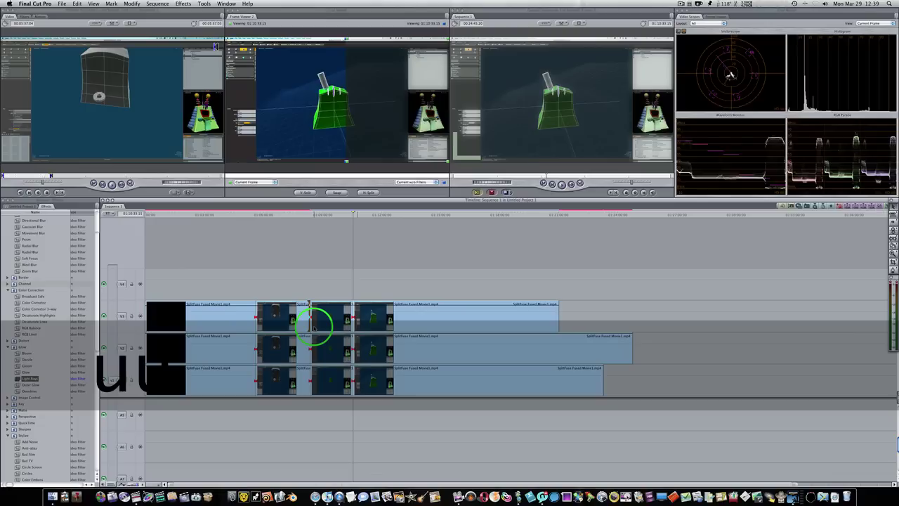
{"action": "key", "text": "u"}
{"action": "key", "text": "u"}
{"action": "key", "text": "u"}
{"action": "key", "text": "u"}
{"action": "key", "text": "u"}
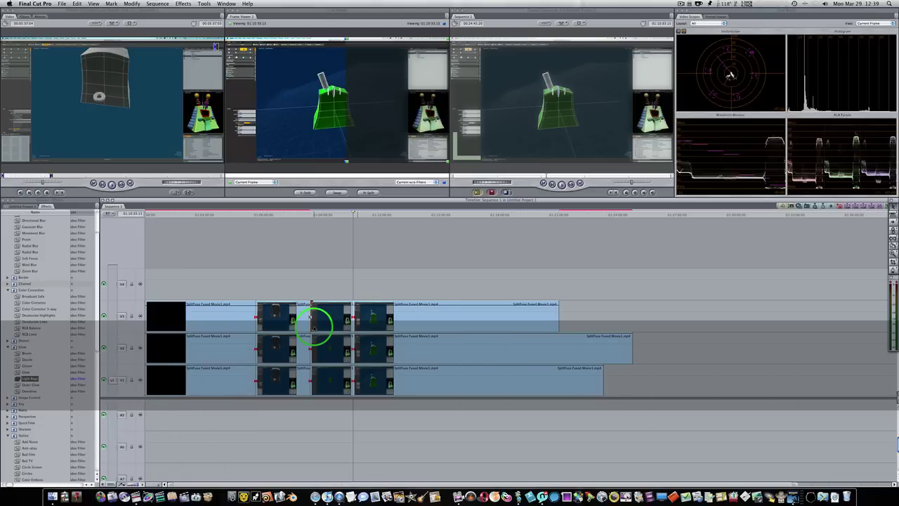
{"action": "key", "text": "u"}
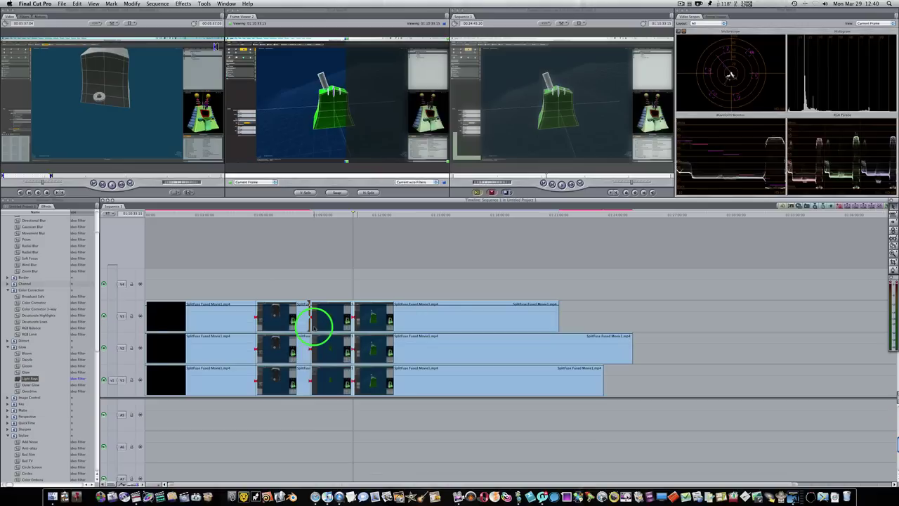
{"action": "key", "text": "u"}
{"action": "key", "text": "u"}
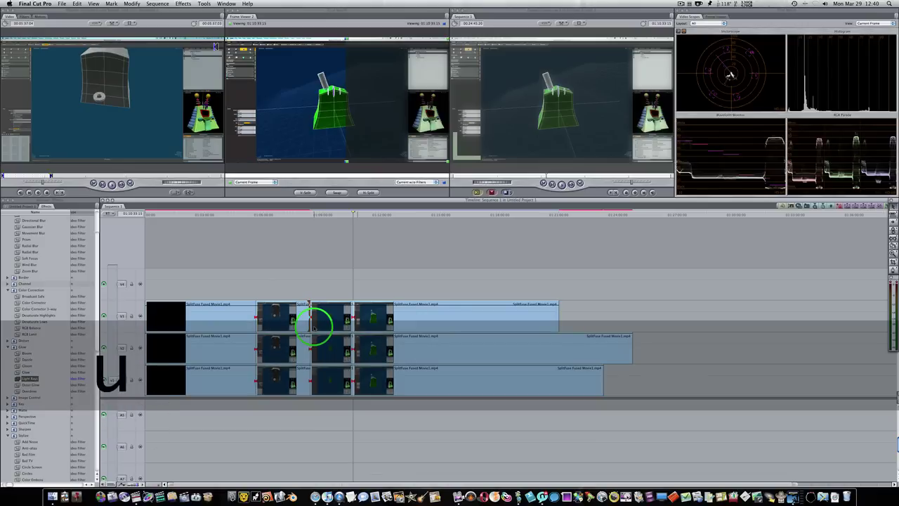
Select the V1 edit point at 01:08:23:01 with the playhead and cycle it through the roll and ripple edit types
{"action": "left_click", "coordinate": [293, 214]}
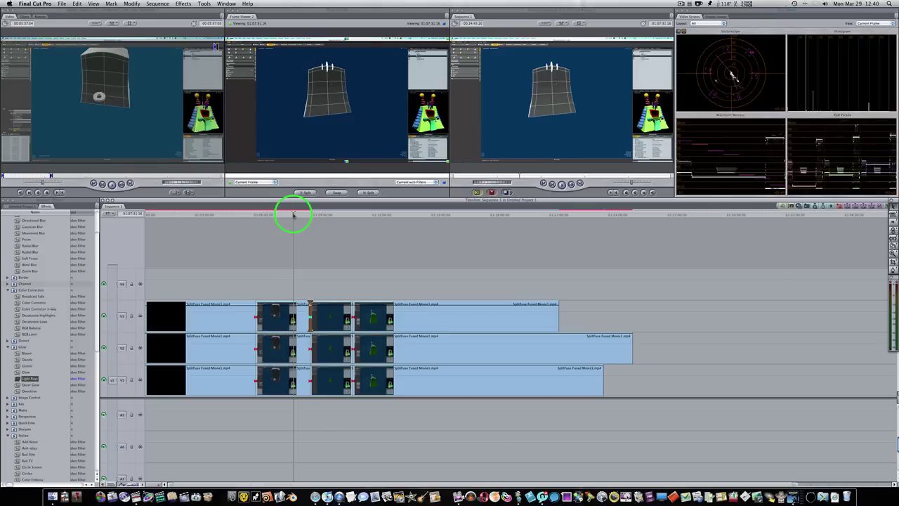
{"action": "key", "text": "Down"}
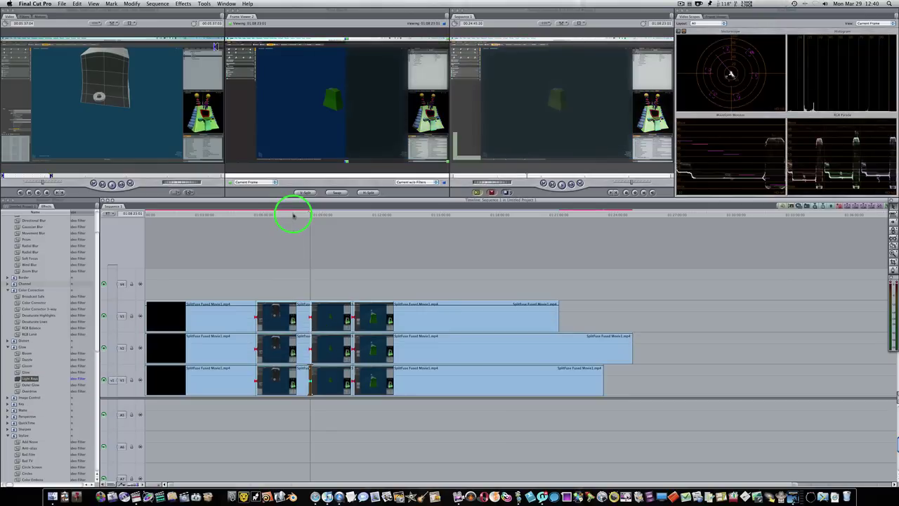
{"action": "key", "text": "u"}
{"action": "key", "text": "u"}
{"action": "key", "text": "u"}
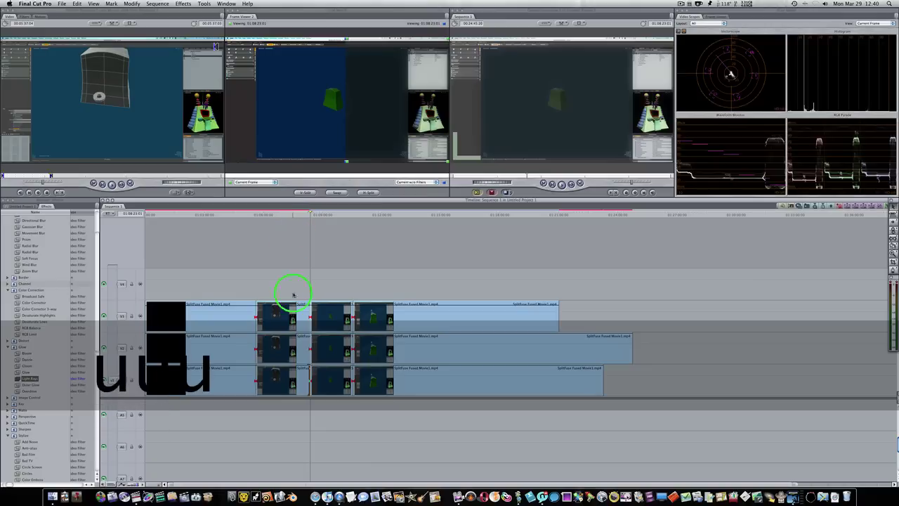
{"action": "key", "text": "u"}
{"action": "key", "text": "u"}
{"action": "key", "text": "u"}
{"action": "key", "text": "u"}
{"action": "key", "text": "u"}
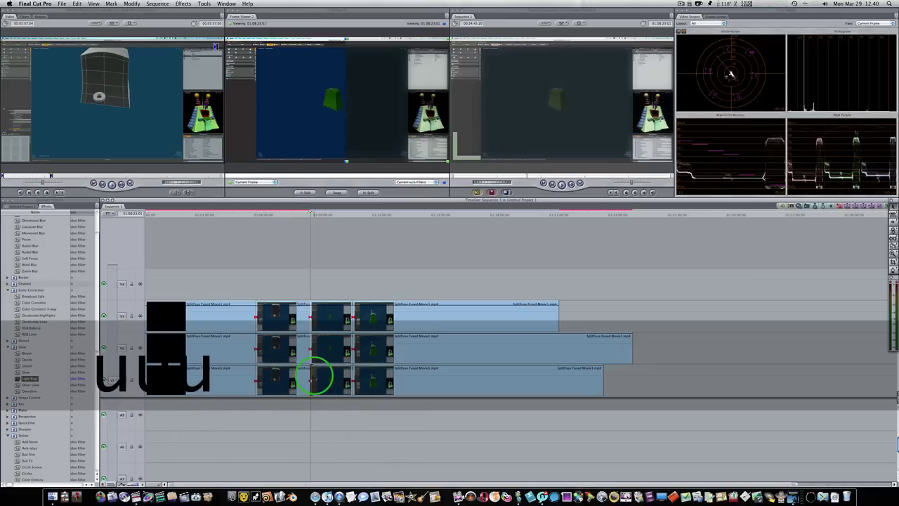
{"action": "key", "text": "u"}
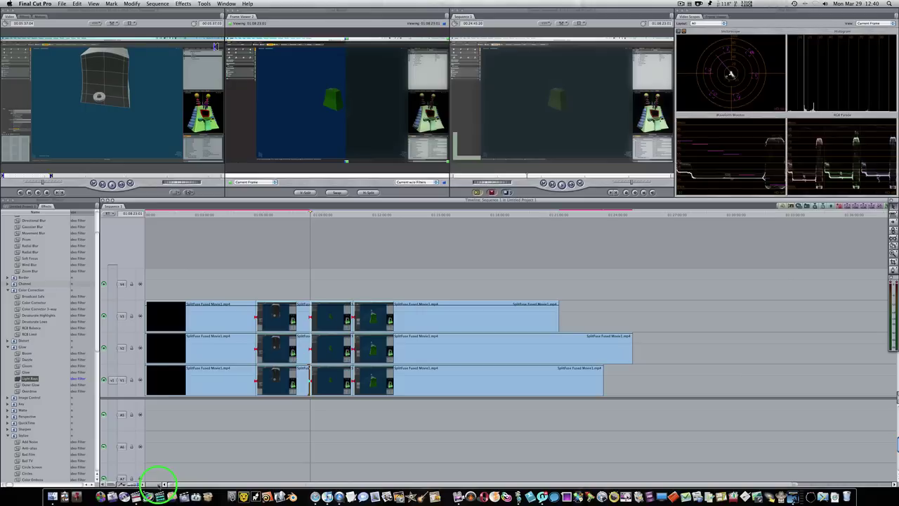
Magnify the timeline around the V1 edit at 01:08:23:01 and cycle its edit type until it is a roll edit
{"action": "left_click_drag", "start_coordinate": [158, 485], "coordinate": [148, 484]}
{"action": "key", "text": "u"}
{"action": "key", "text": "u"}
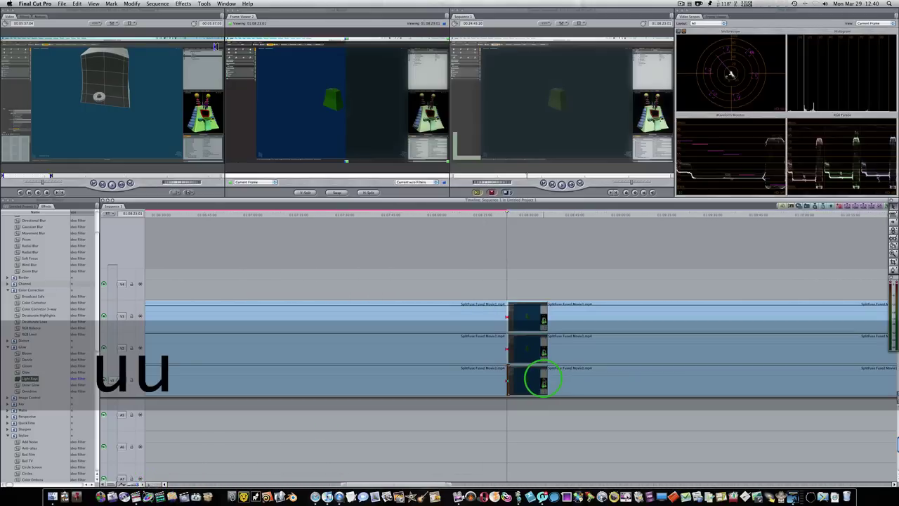
{"action": "key", "text": "u"}
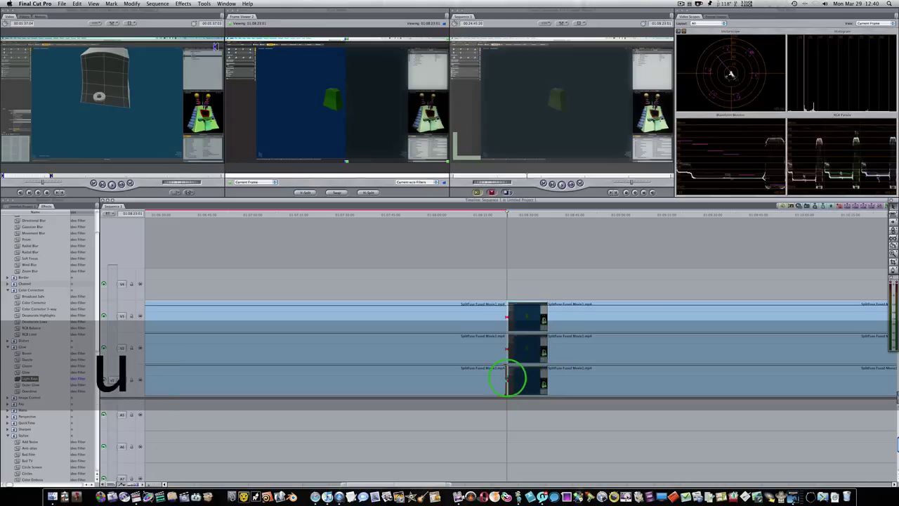
{"action": "key", "text": "u"}
{"action": "key", "text": "u"}
{"action": "key", "text": "u"}
{"action": "key", "text": "u"}
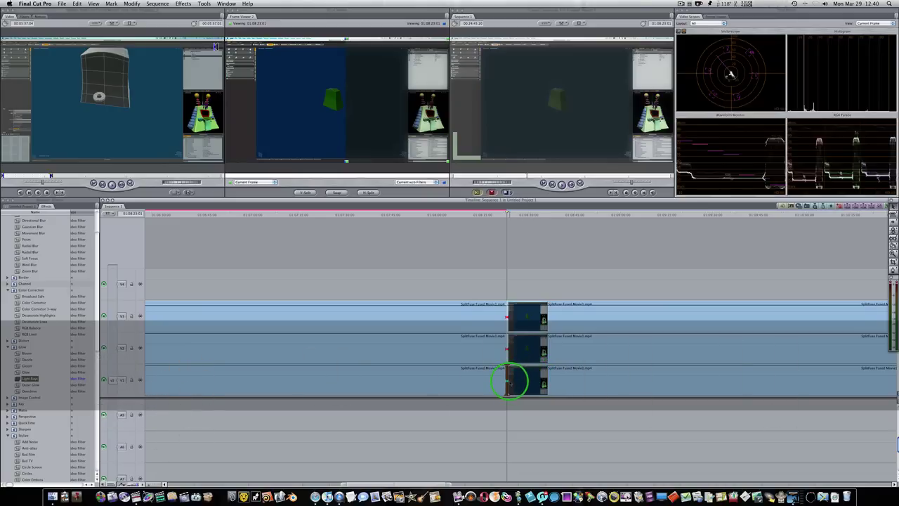
Set the V1 edit at 01:08:23:01 to a ripple edit and try to trim it earlier frame by frame
{"action": "left_click", "coordinate": [509, 381]}
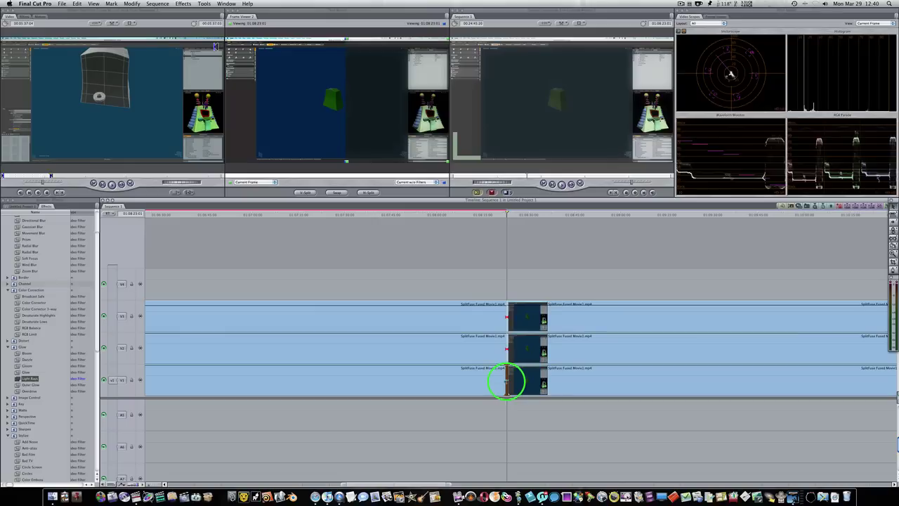
{"action": "key", "text": "u"}
{"action": "key", "text": "u"}
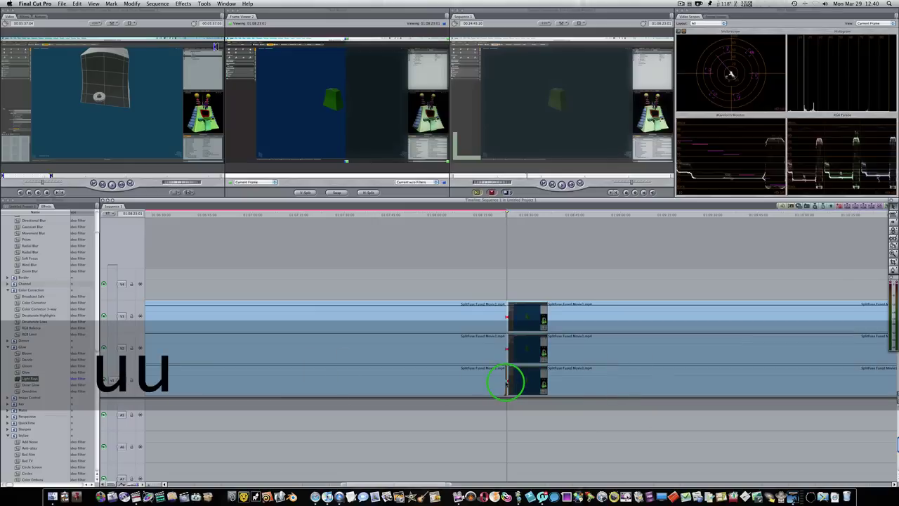
{"action": "key", "text": "comma"}
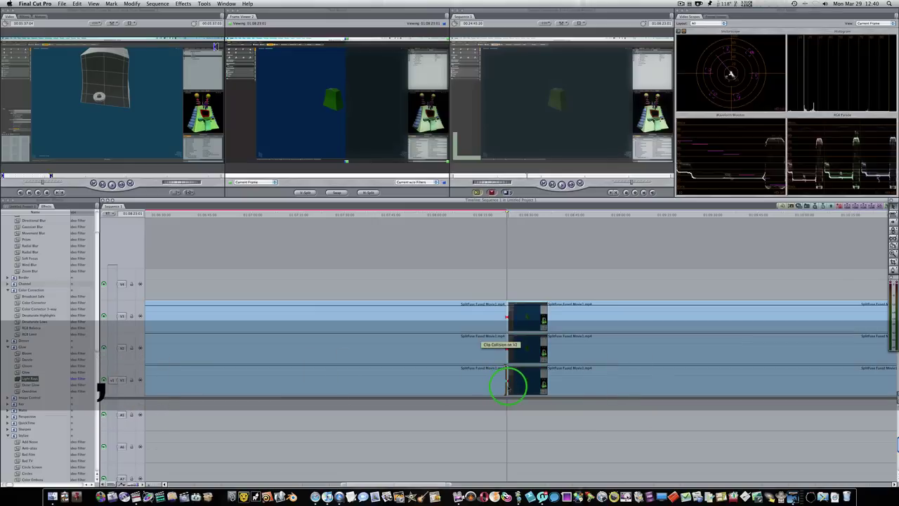
{"action": "key", "text": "comma"}
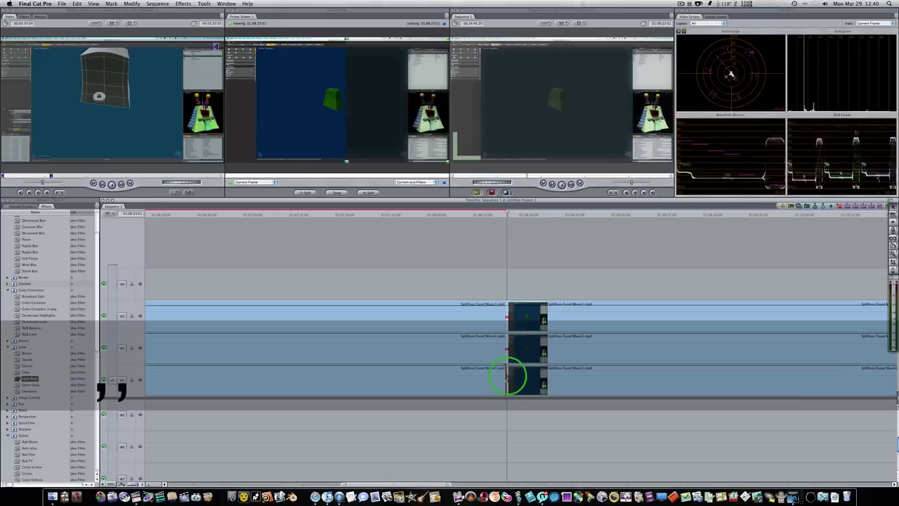
{"action": "key", "text": "comma"}
{"action": "key", "text": "comma"}
Switch the V1 edit to rippling the incoming clip and trim its start earlier frame by frame
{"action": "key", "text": "u"}
{"action": "key", "text": "comma"}
{"action": "key", "text": "comma"}
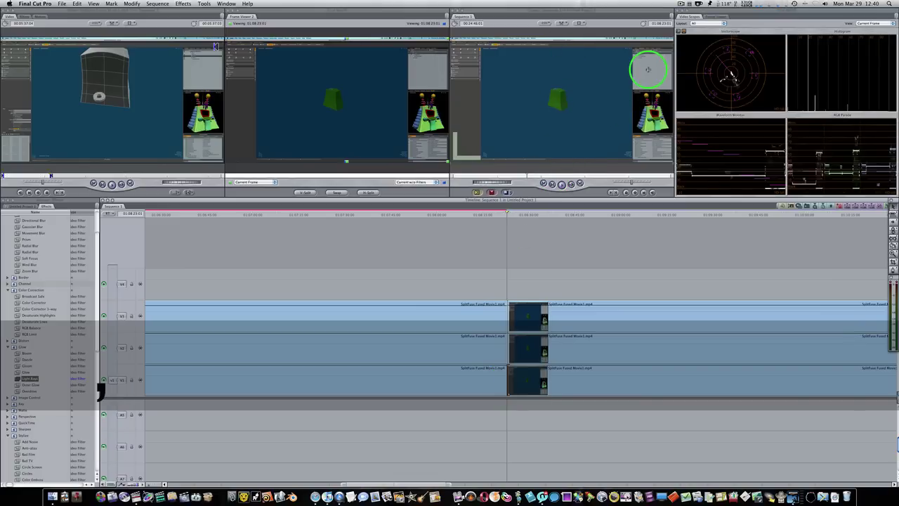
Keep rippling the start of the incoming V1 clip at 01:08:23:01 earlier frame by frame
{"action": "key", "text": "comma"}
{"action": "key", "text": "comma"}
{"action": "key", "text": "comma"}
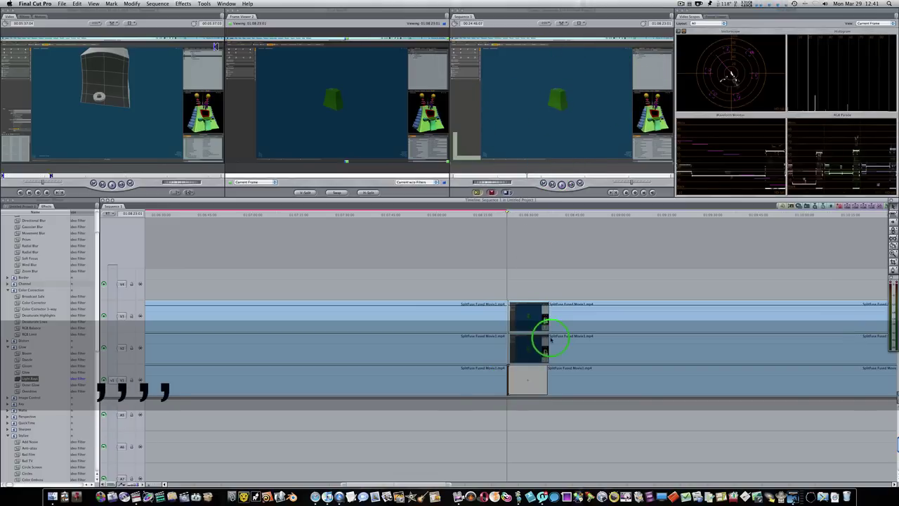
{"action": "key", "text": "comma"}
{"action": "key", "text": "comma"}
{"action": "key", "text": "comma"}
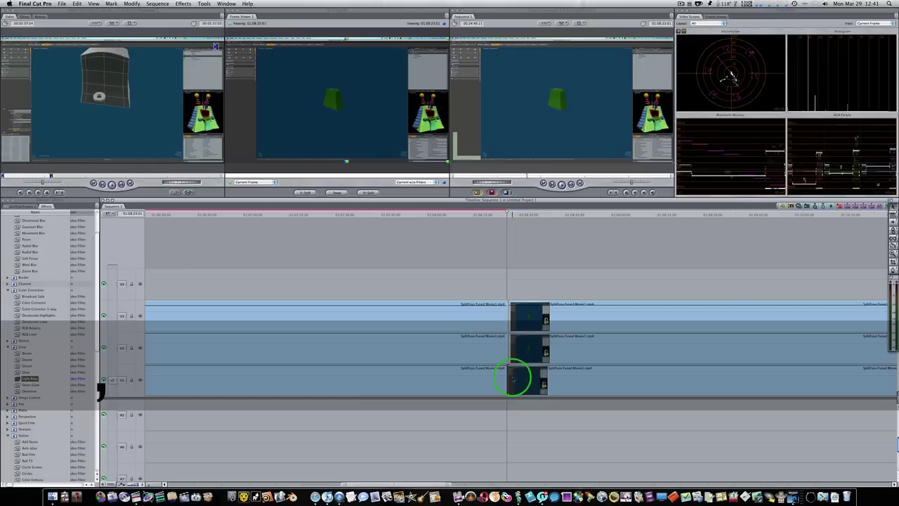
{"action": "key", "text": "comma"}
{"action": "key", "text": "comma"}
{"action": "key", "text": "comma"}
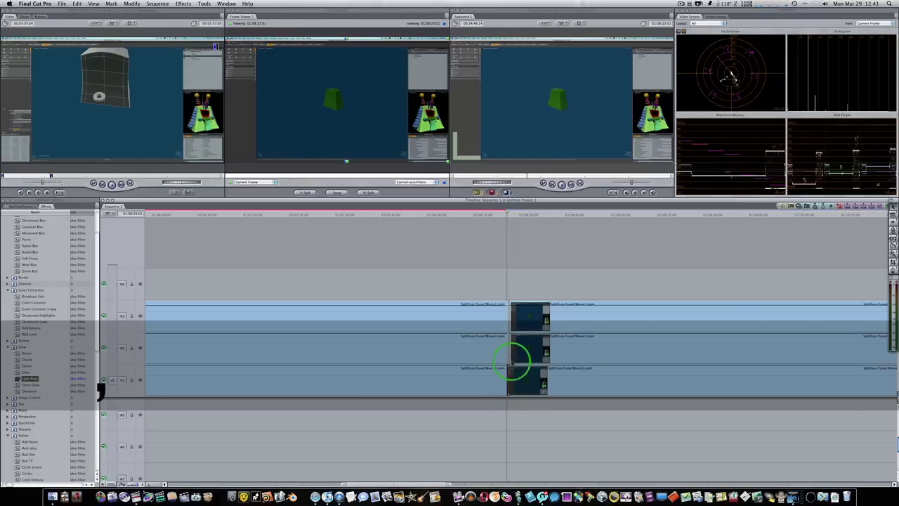
Ripple the start of the incoming V1 clip back later frame by frame until it lines up again
{"action": "key", "text": "ctrl+b"}
{"action": "key", "text": "ctrl+b"}
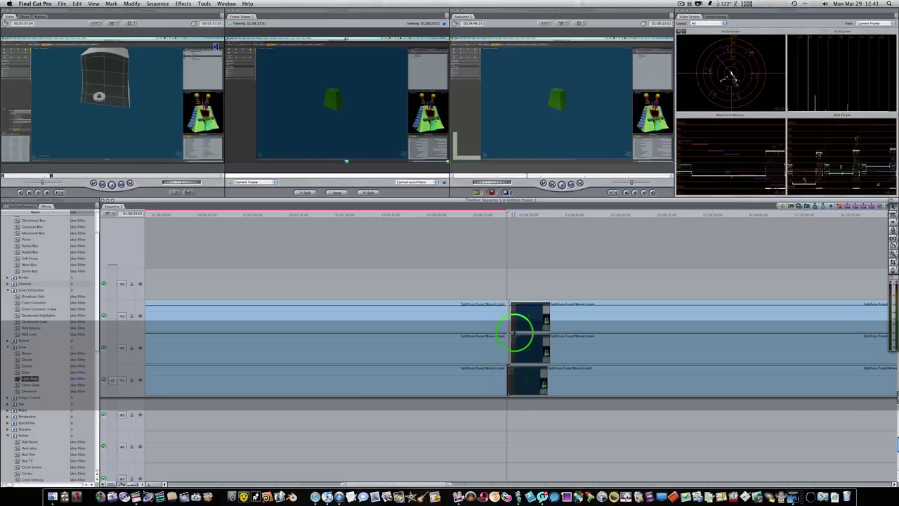
{"action": "key", "text": "super+a"}
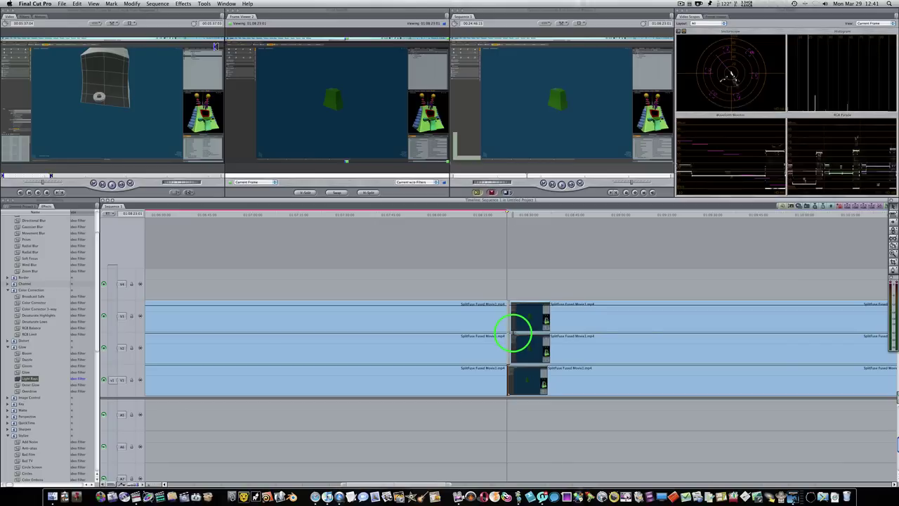
{"action": "key", "text": "comma"}
{"action": "key", "text": "comma"}
{"action": "key", "text": "comma"}
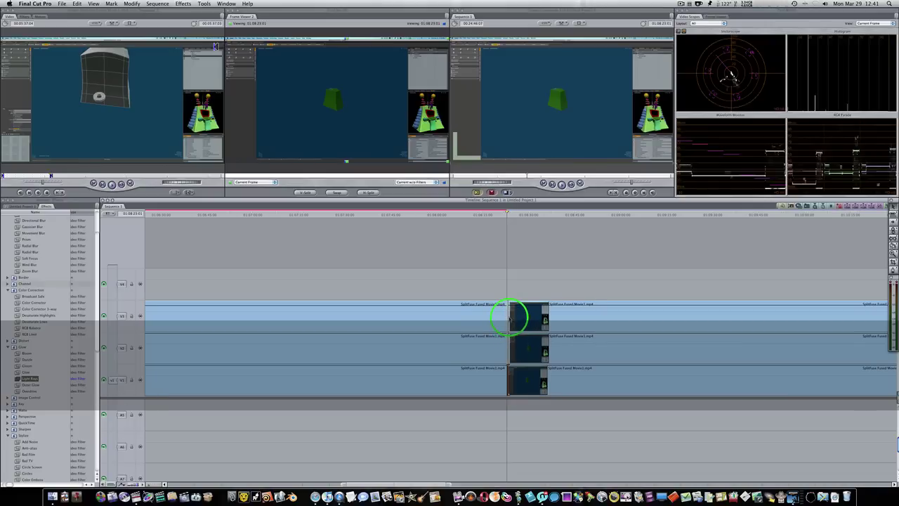
{"action": "key", "text": "bracketleft"}
{"action": "key", "text": "bracketleft"}
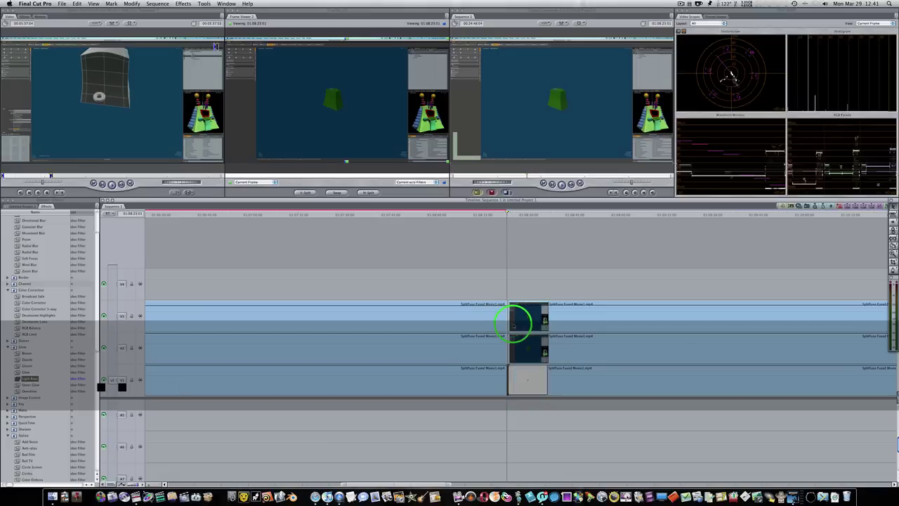
{"action": "key", "text": "ctrl+b"}
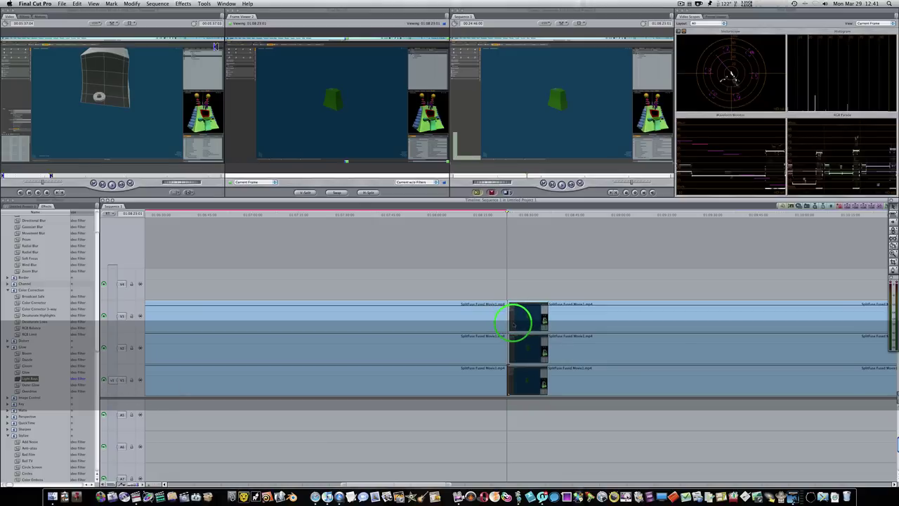
{"action": "key", "text": "super+z"}
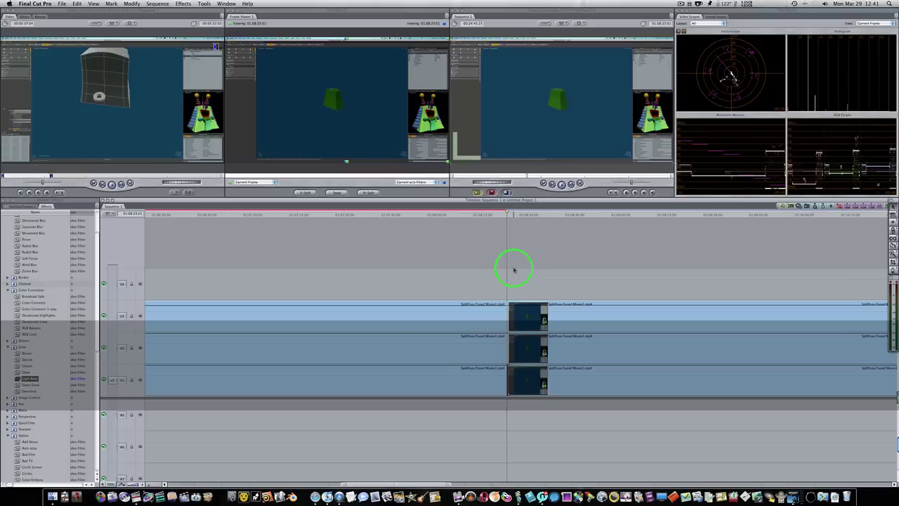
Deselect everything, reselect the V1 edit nearest the playhead, and cycle its type to ripple the incoming clip
{"action": "key", "text": "a"}
{"action": "key", "text": "super+a"}
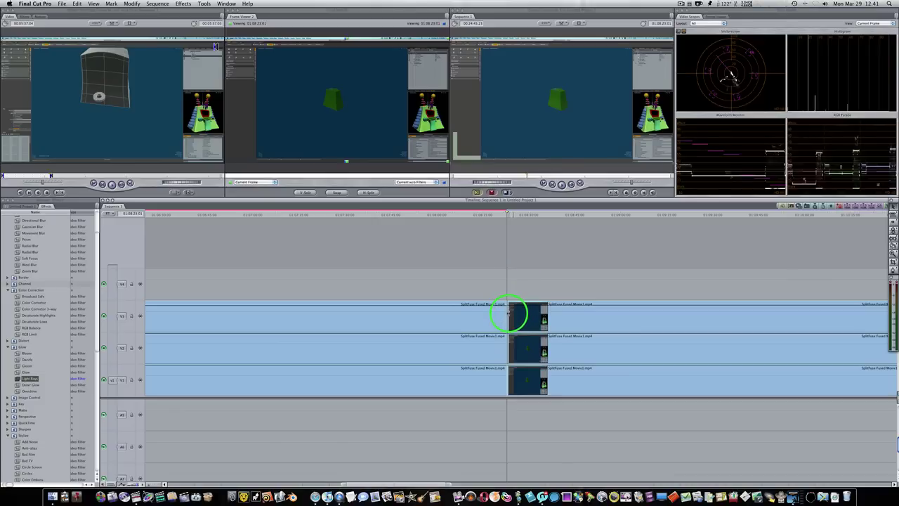
{"action": "key", "text": "v"}
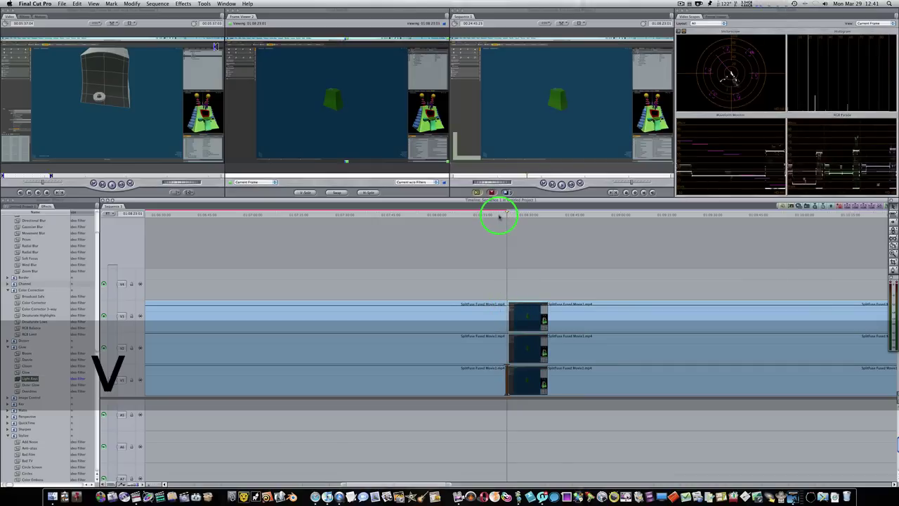
{"action": "key", "text": "u"}
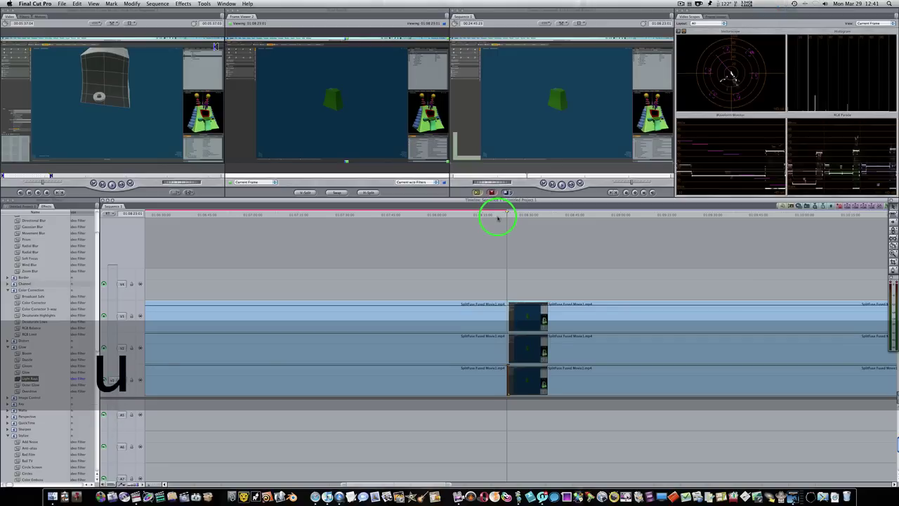
{"action": "key", "text": "u"}
{"action": "key", "text": "u"}
{"action": "left_click", "coordinate": [517, 385]}
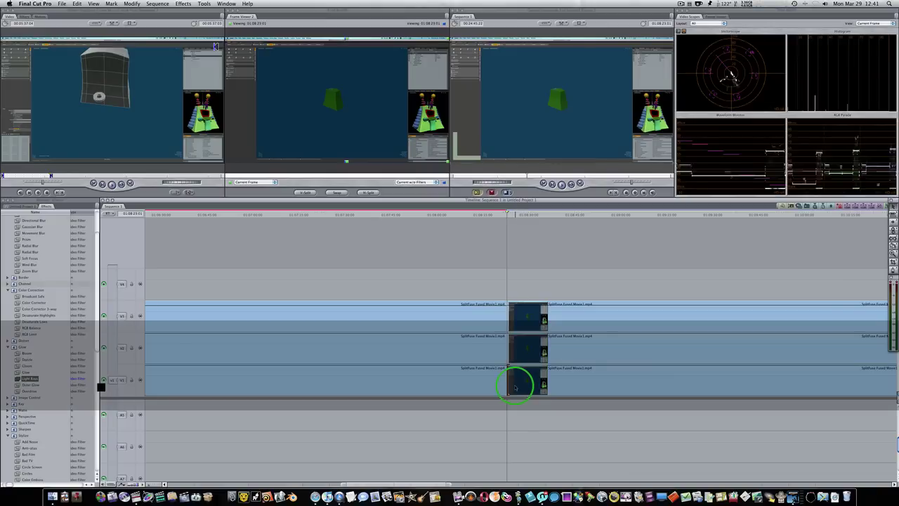
Ripple the start of the incoming V1 clip earlier in multi-frame increments
{"action": "key", "text": "comma"}
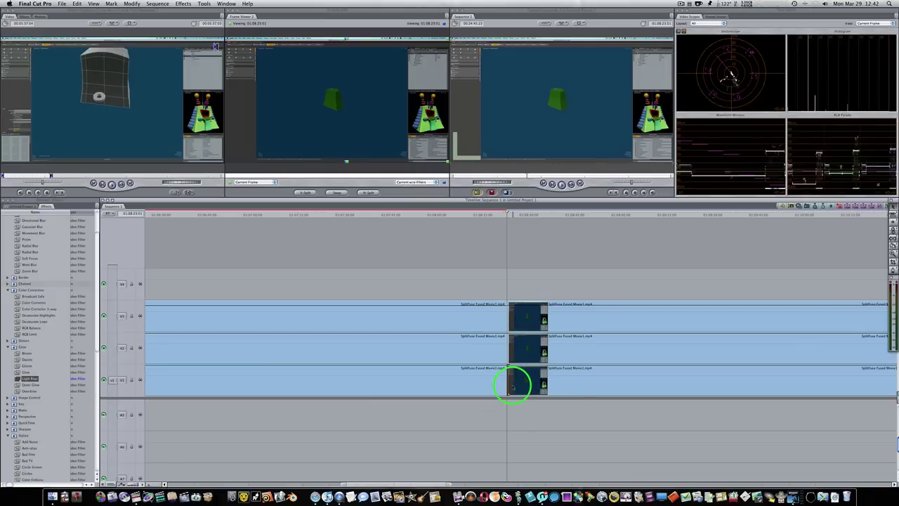
{"action": "key", "text": "shift+period"}
{"action": "key", "text": "shift+comma"}
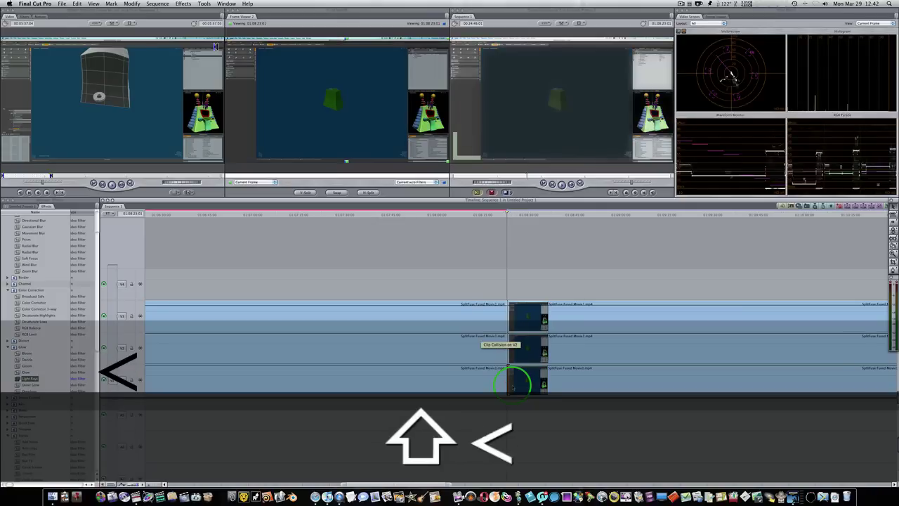
{"action": "key", "text": "shift+comma"}
{"action": "key", "text": "shift+period"}
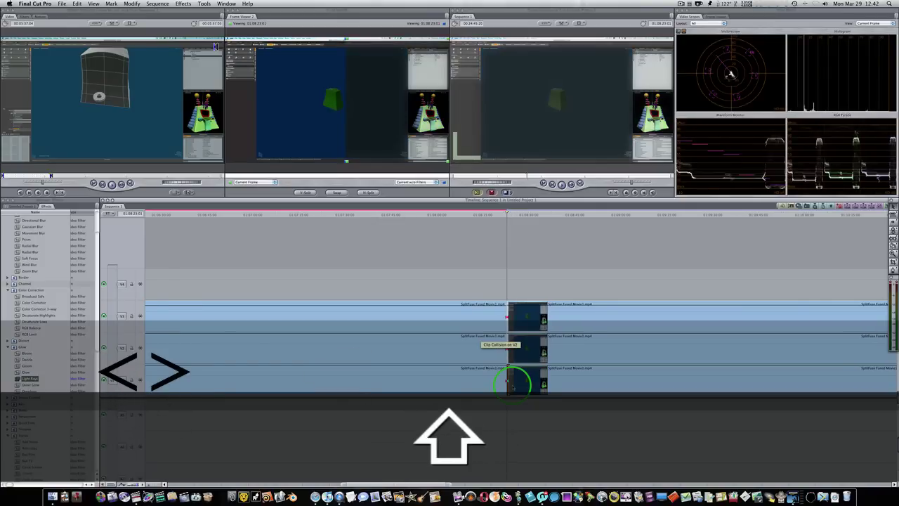
{"action": "key", "text": "shift+comma"}
{"action": "key", "text": "shift+comma"}
{"action": "key", "text": "shift+comma"}
{"action": "key", "text": "shift+comma"}
{"action": "key", "text": "shift+comma"}
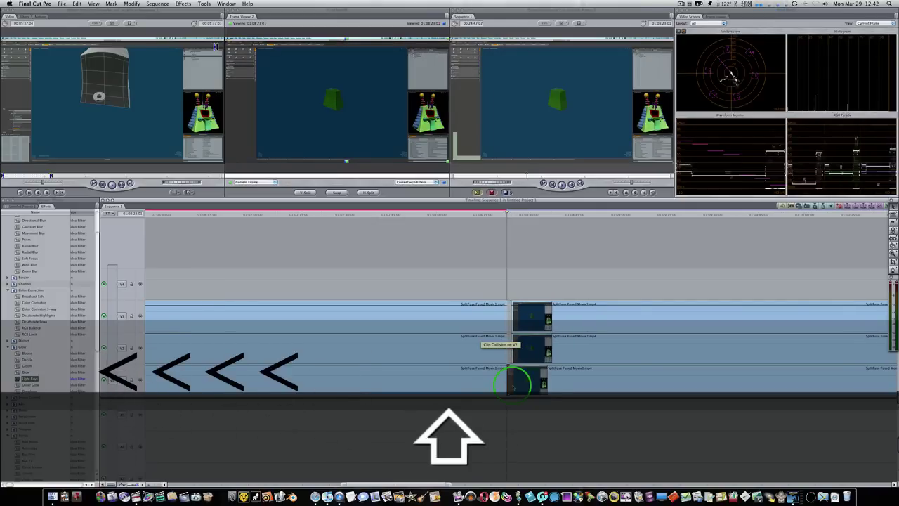
{"action": "key", "text": "shift+comma"}
Ripple the start of the incoming V1 clip back later in multi-frame increments until it is a through edit again
{"action": "key", "text": "shift+period"}
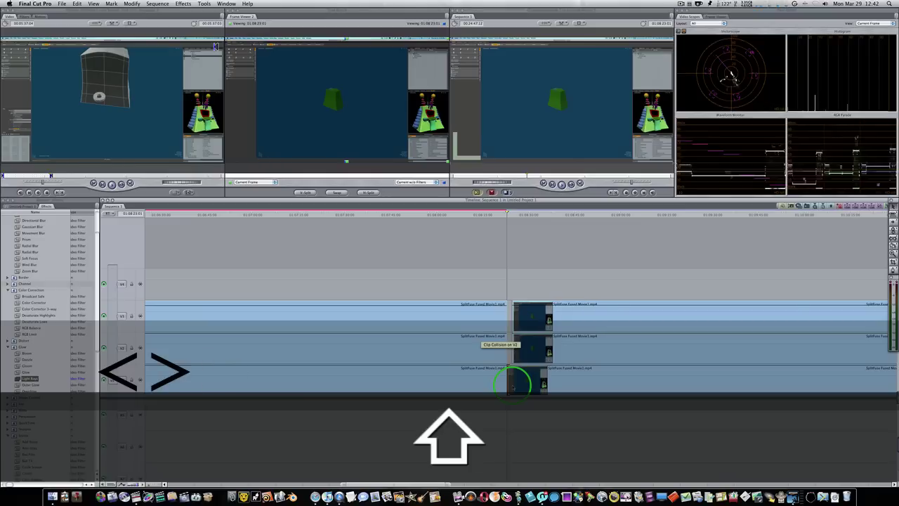
{"action": "key", "text": "shift+period"}
{"action": "key", "text": "shift+period"}
{"action": "key", "text": "shift+period"}
{"action": "key", "text": "shift+period"}
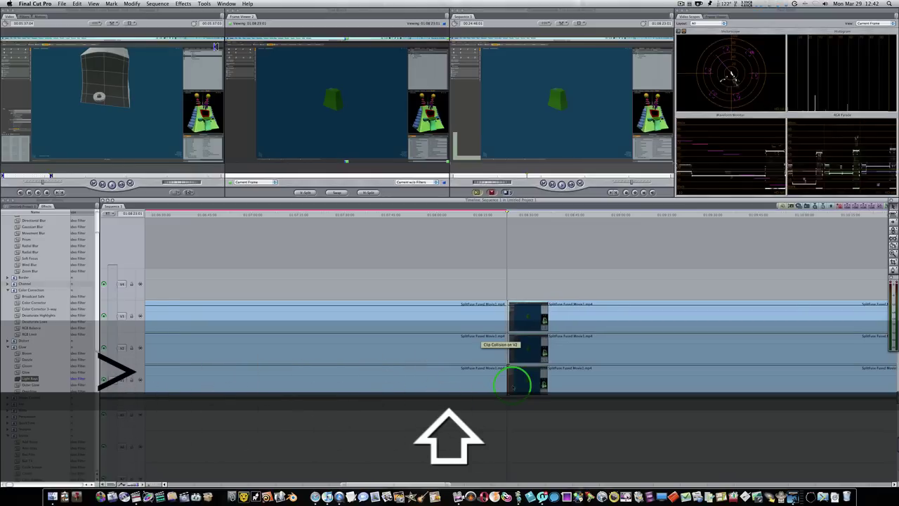
{"action": "key", "text": "shift+period"}
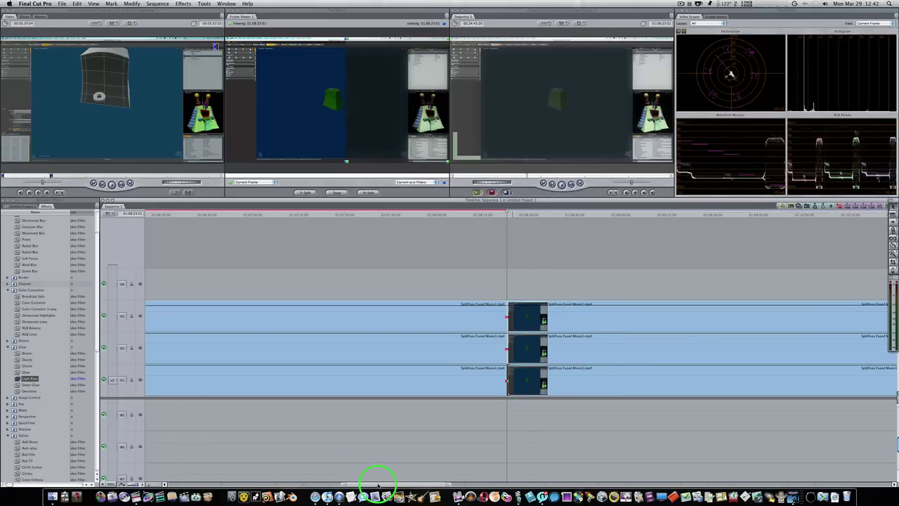
Fit the whole sequence in the timeline and shorten the end of the last V2 clip slightly
{"action": "left_click_drag", "start_coordinate": [382, 485], "coordinate": [612, 478]}
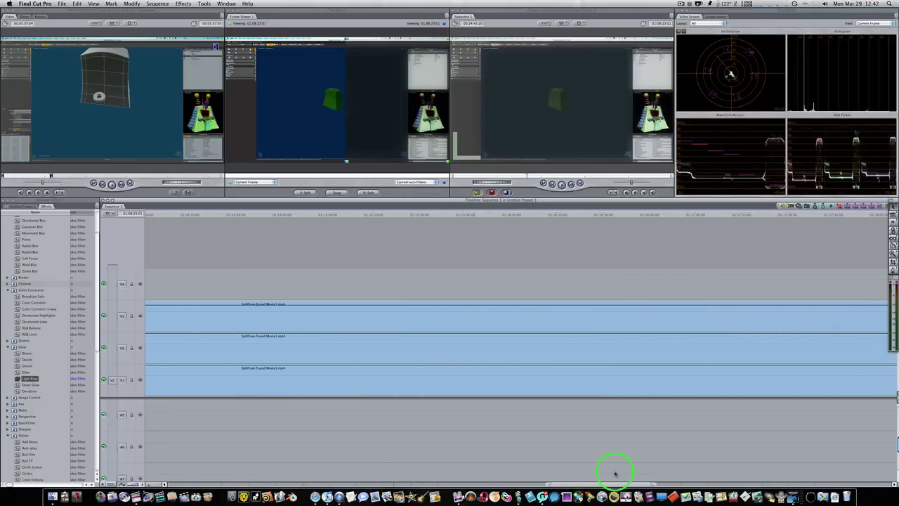
{"action": "key", "text": "shift+z"}
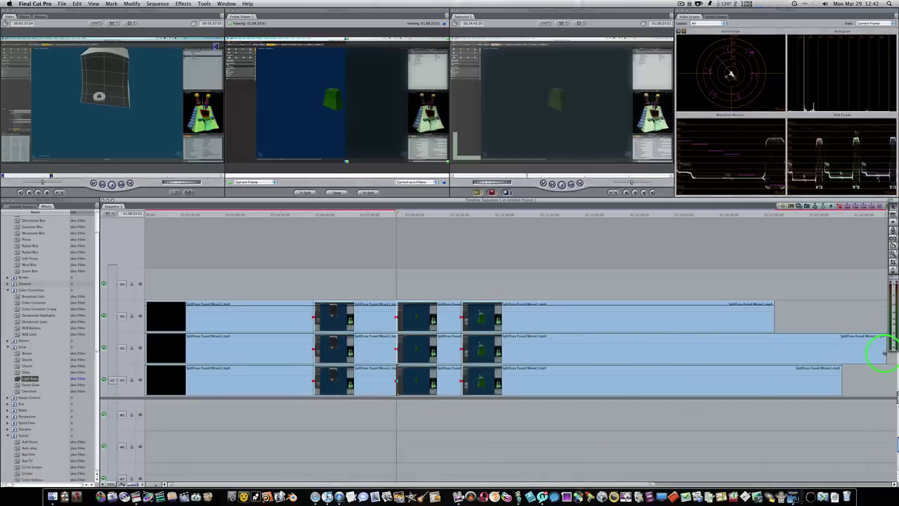
{"action": "left_click_drag", "start_coordinate": [884, 354], "coordinate": [861, 359]}
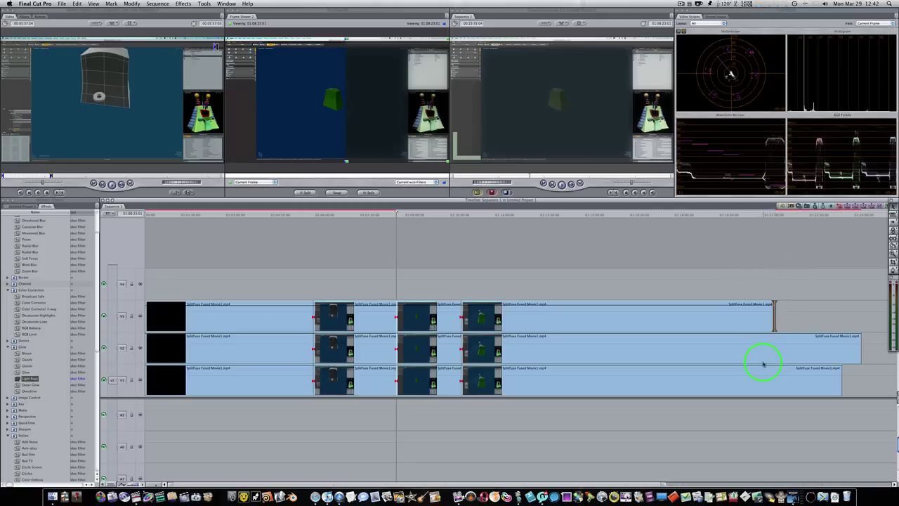
Place the playhead at 01:21:31:14 and extend the selected end of the last V3 clip to it
{"action": "left_click", "coordinate": [790, 214]}
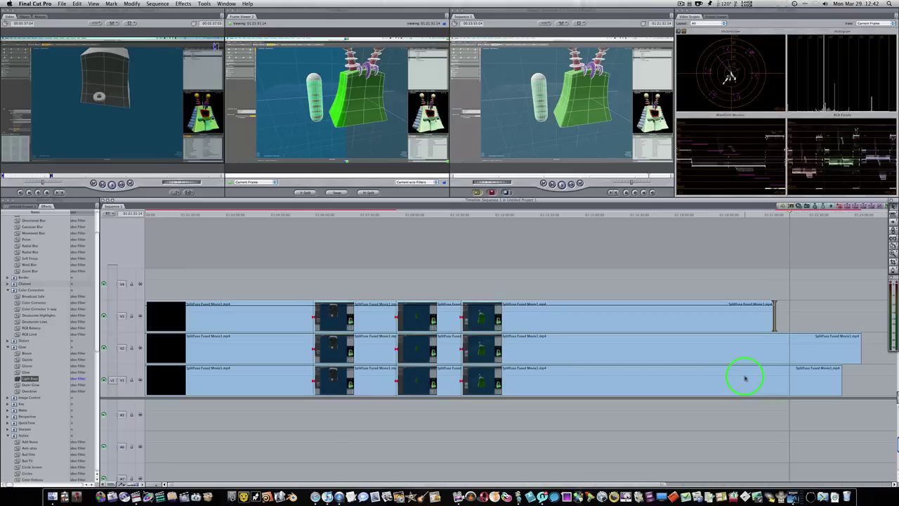
{"action": "key", "text": "e"}
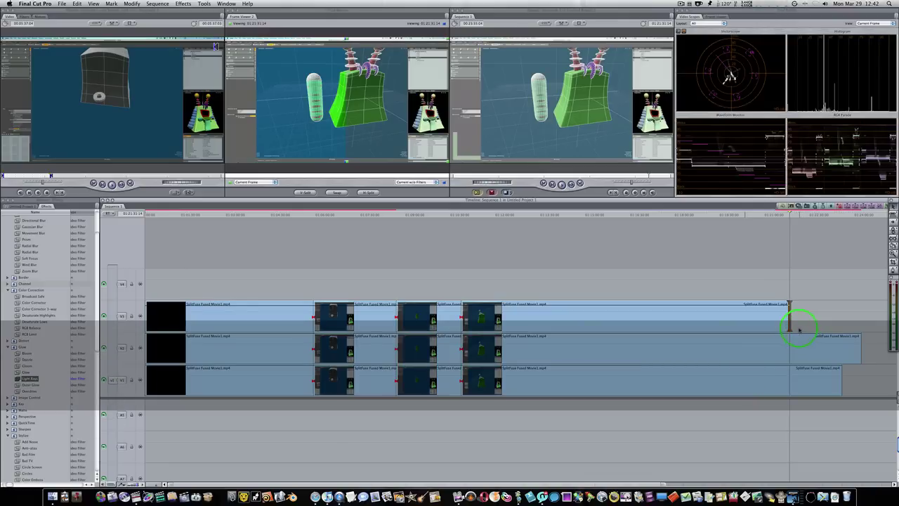
{"action": "left_click", "coordinate": [786, 248]}
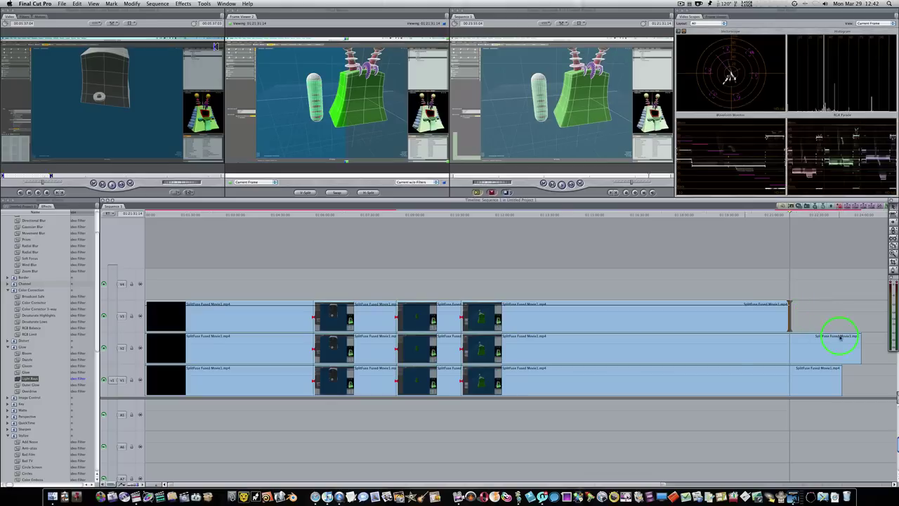
Select the end edit points of the last clips on V1, V2 and V3 together
{"action": "left_click", "coordinate": [860, 345], "text": "shift"}
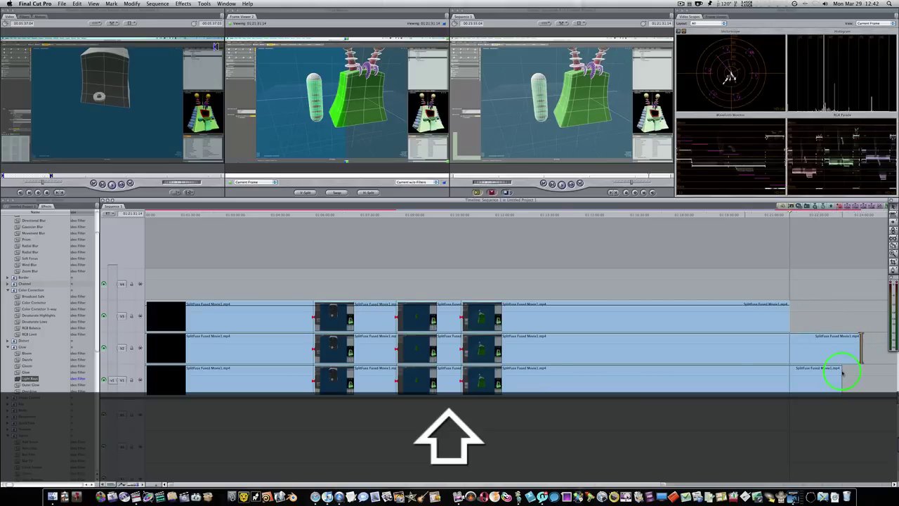
{"action": "left_click", "coordinate": [843, 371], "text": "ctrl"}
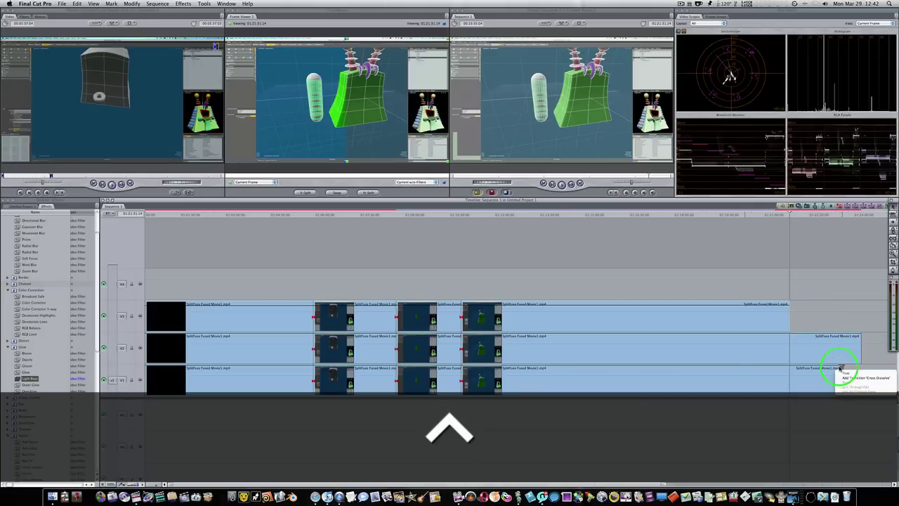
{"action": "left_click", "coordinate": [853, 357]}
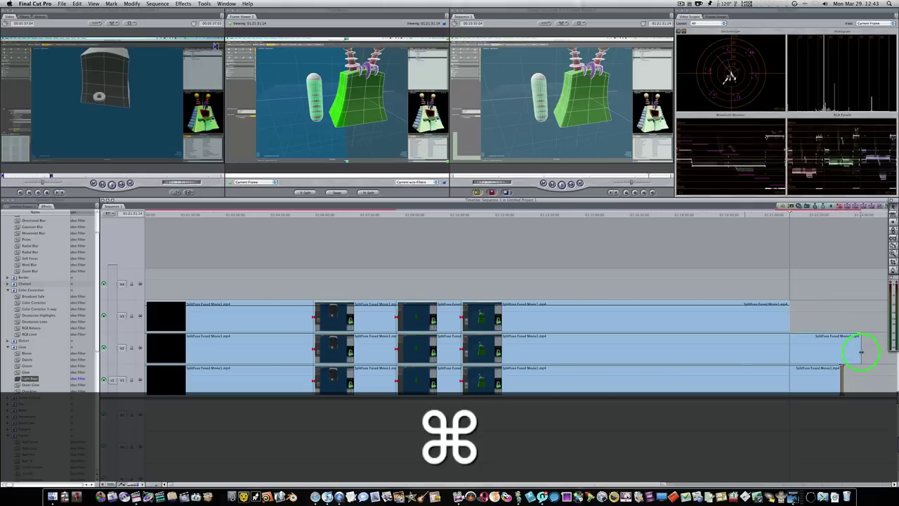
{"action": "left_click", "coordinate": [862, 350], "text": "super"}
{"action": "left_click", "coordinate": [788, 309], "text": "super"}
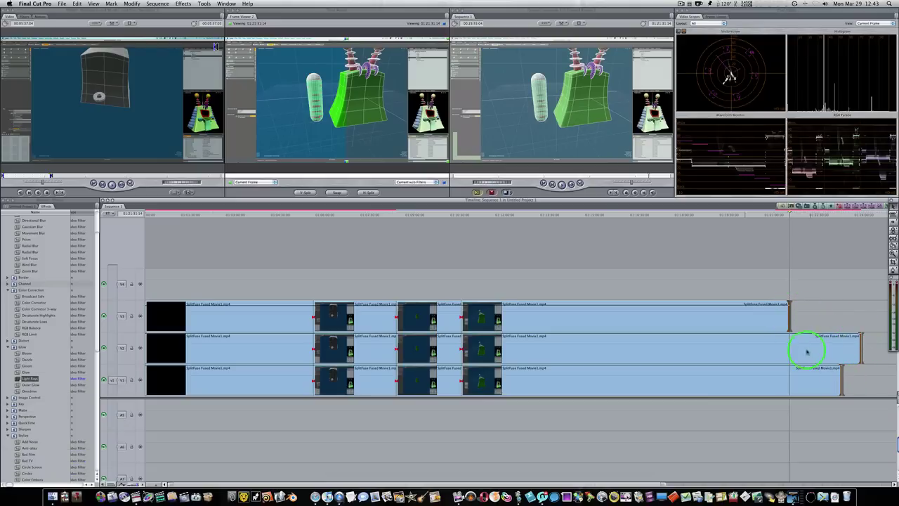
Place the playhead at 01:24:19:20 and extend all three selected clip ends to it
{"action": "left_click", "coordinate": [867, 214]}
{"action": "left_click", "coordinate": [874, 215]}
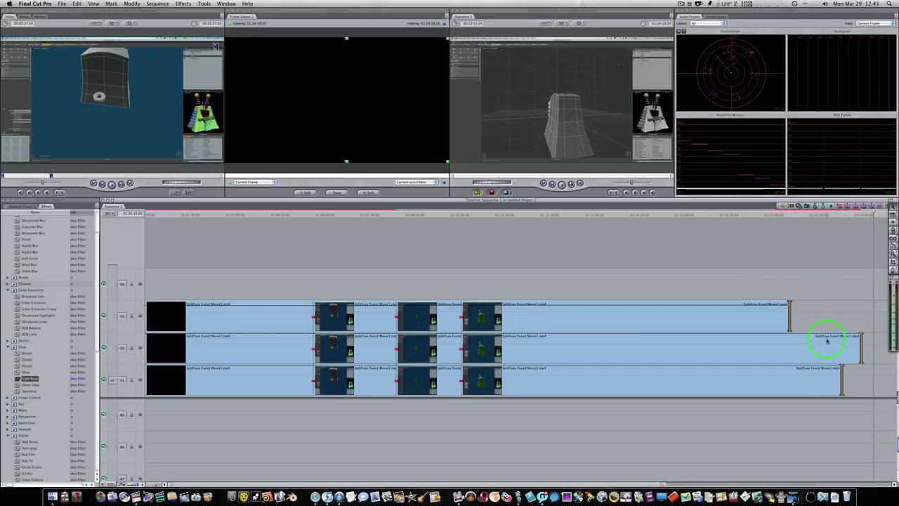
{"action": "key", "text": "e"}
{"action": "left_click", "coordinate": [819, 311]}
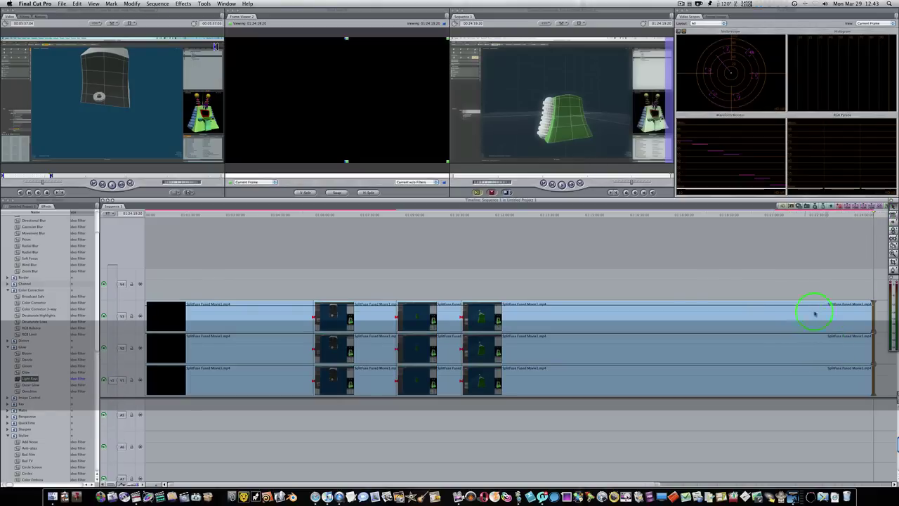
Undo the extend edit on the three last clips
{"action": "key", "text": "super+a"}
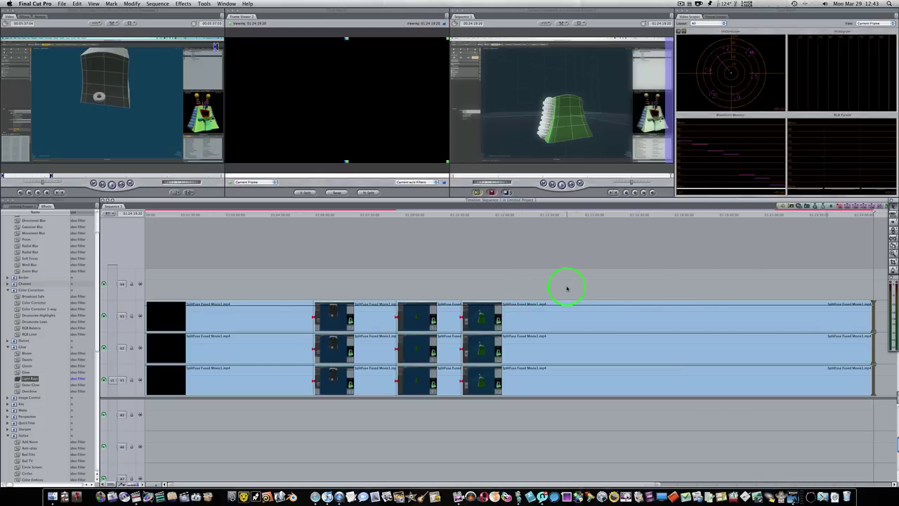
{"action": "key", "text": "super+z"}
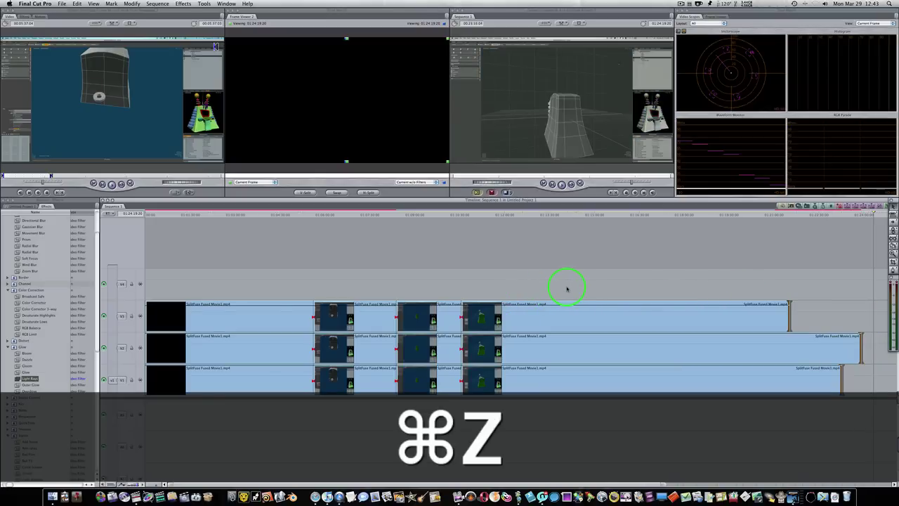
{"action": "key", "text": "a"}
{"action": "key", "text": "a"}
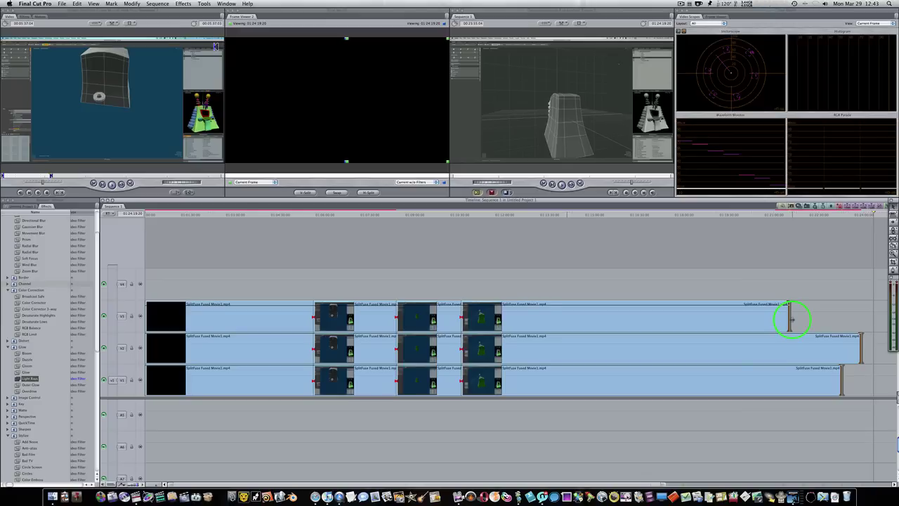
Extend the three selected clip ends on V1, V2 and V3 to the playhead at 01:24:19:20 again
{"action": "key", "text": "e"}
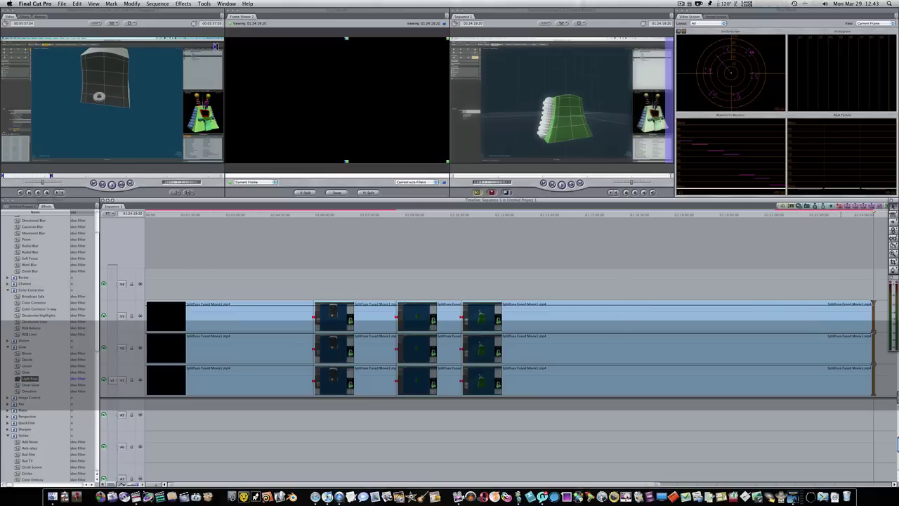
Mark a sequence In point at 01:12:03:14 and an Out point at 01:13:57:15
{"action": "left_click", "coordinate": [506, 216]}
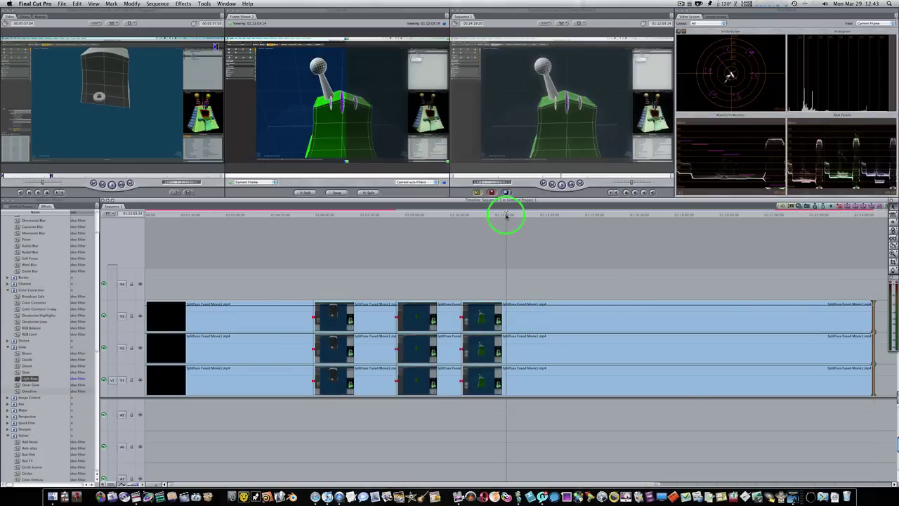
{"action": "key", "text": "i"}
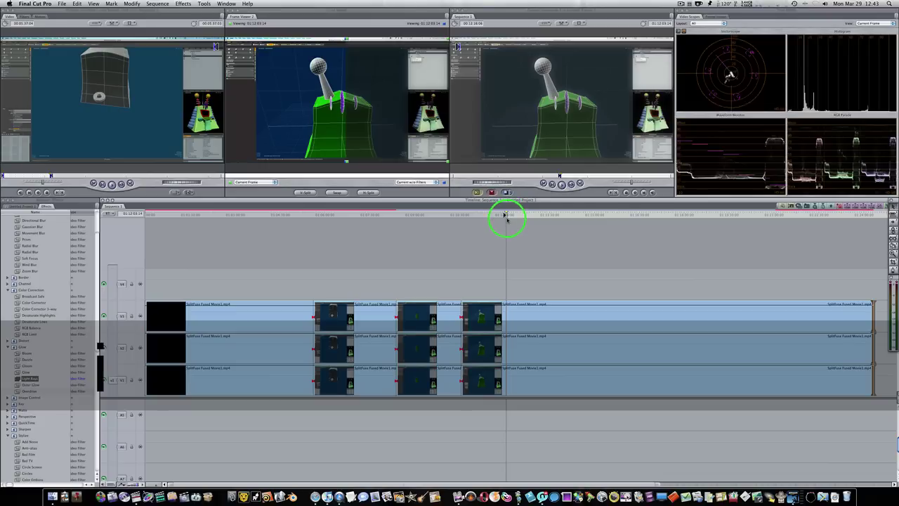
{"action": "left_click", "coordinate": [512, 215]}
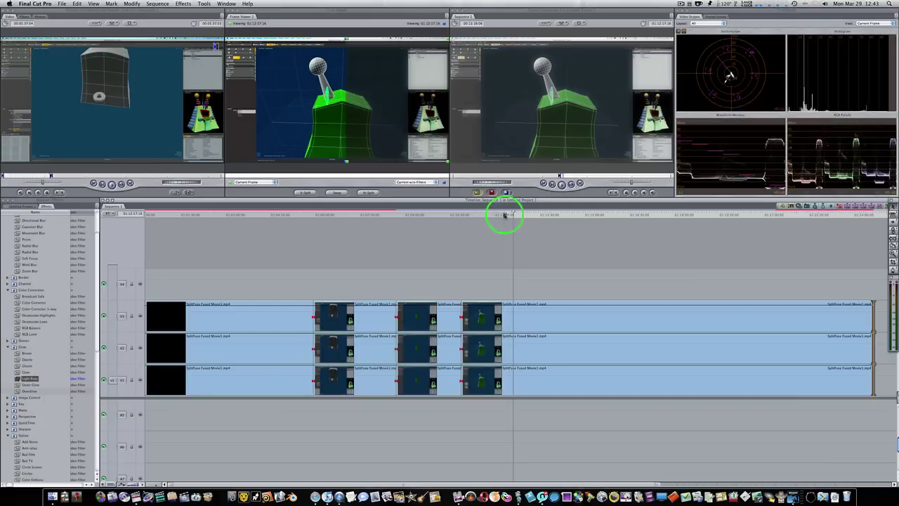
{"action": "left_click", "coordinate": [562, 214]}
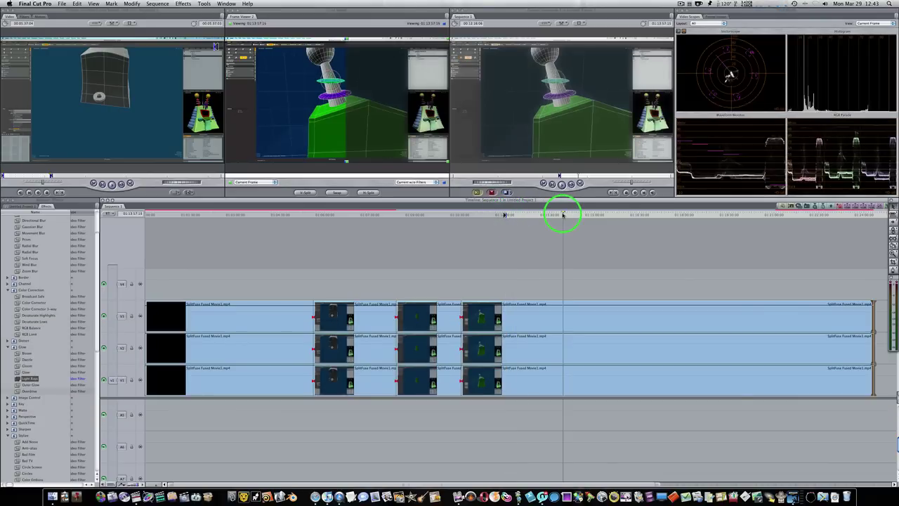
{"action": "key", "text": "o"}
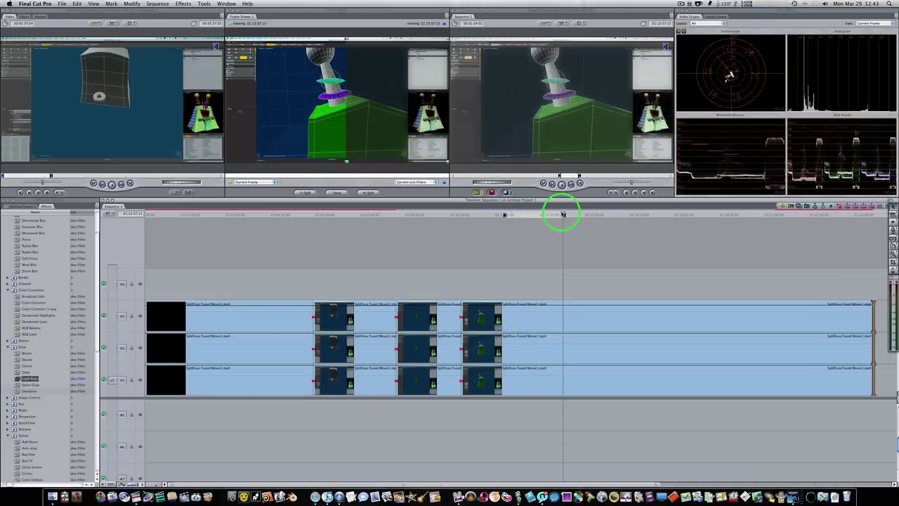
Place the playhead between the marks, jump it to the In point and from there to the Out point
{"action": "left_click", "coordinate": [545, 215]}
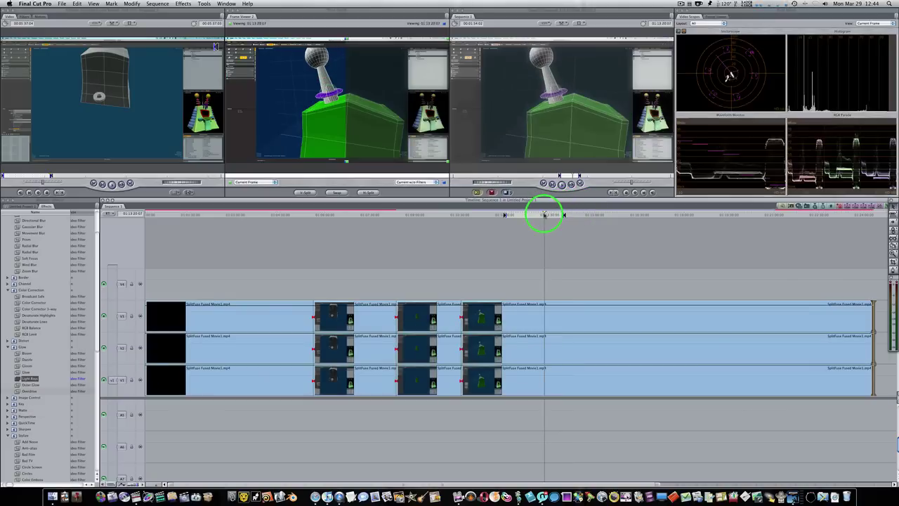
{"action": "key", "text": "shift"}
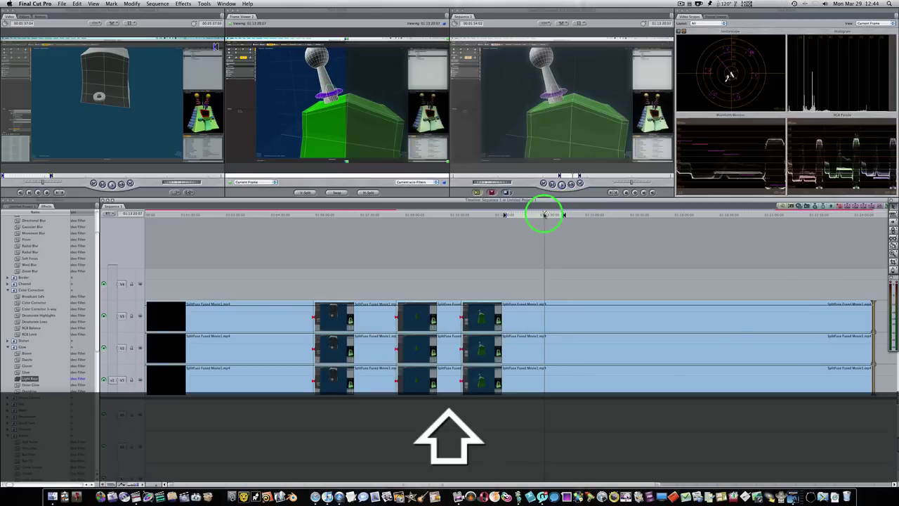
{"action": "key", "text": "shift+i"}
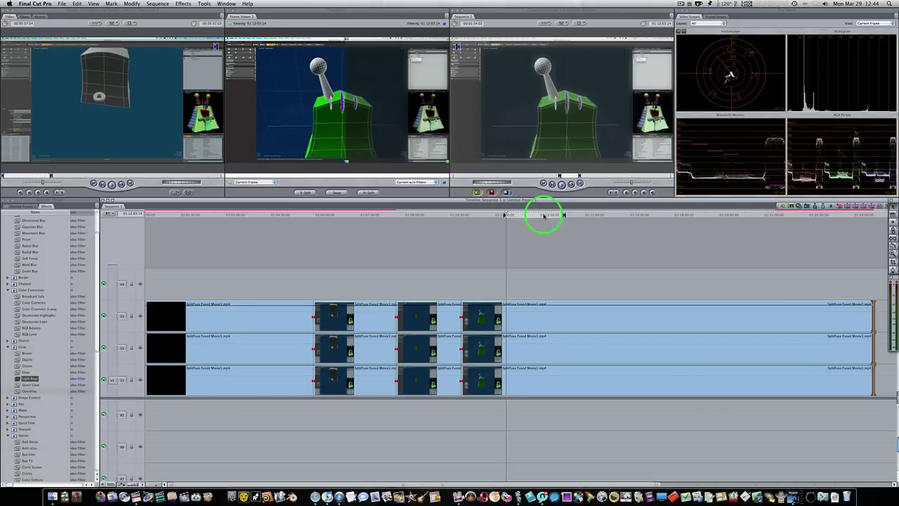
{"action": "key", "text": "shift+o"}
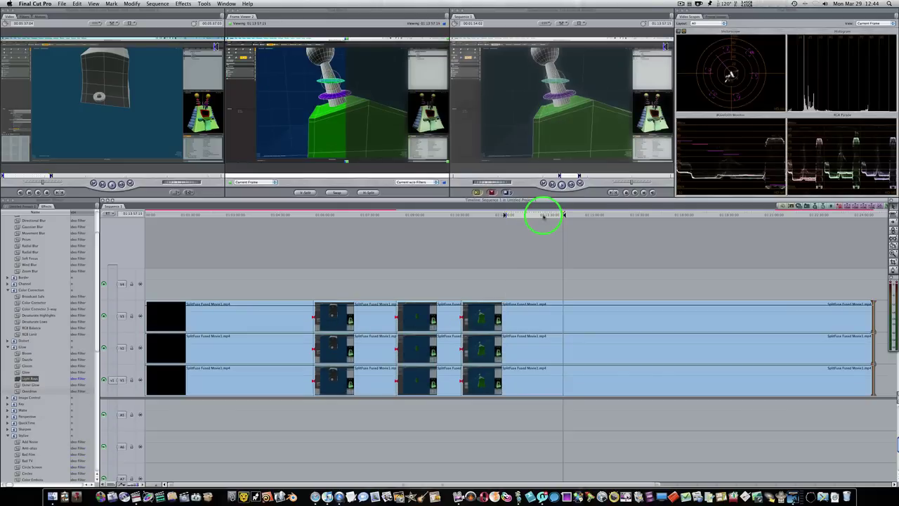
Move the sequence In point to 01:07:29:18 and the Out point to about 01:10:30:16
{"action": "left_click", "coordinate": [372, 214]}
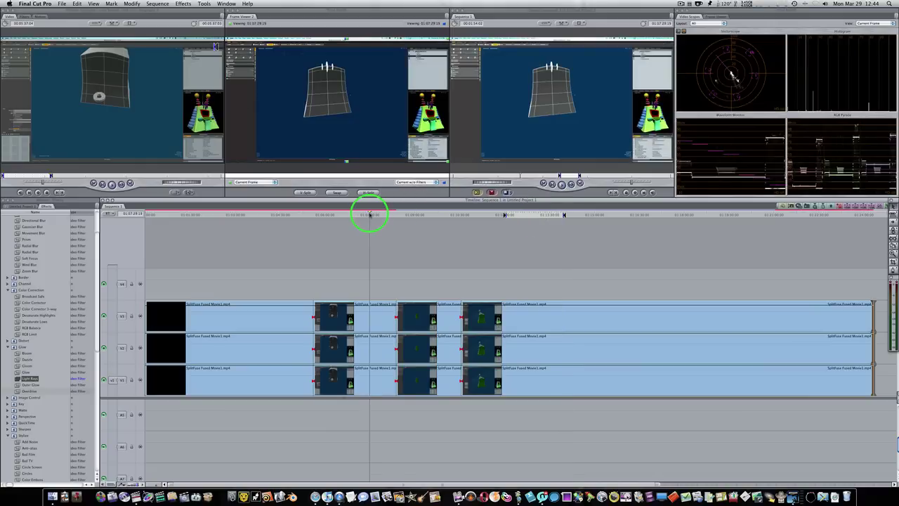
{"action": "key", "text": "o"}
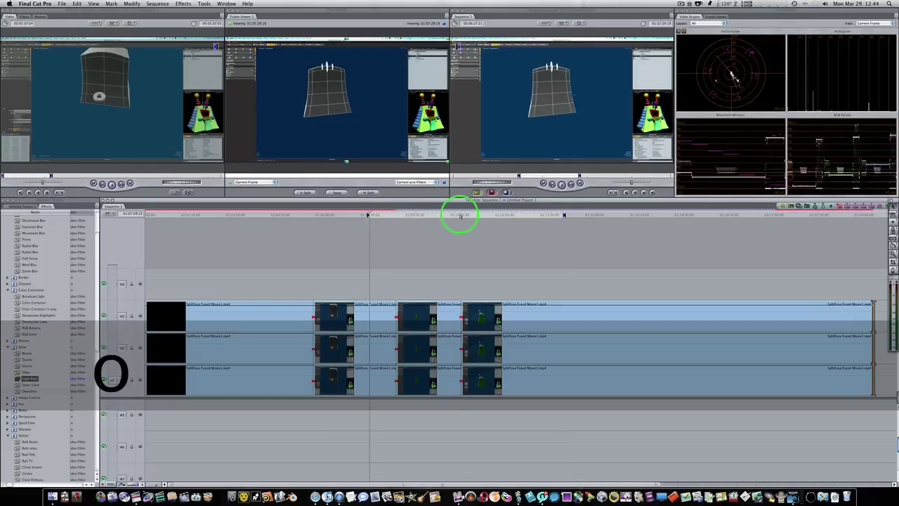
{"action": "left_click", "coordinate": [459, 214]}
Jump the playhead back and forth between the new In and Out points, ending on the In point
{"action": "key", "text": "shift+i"}
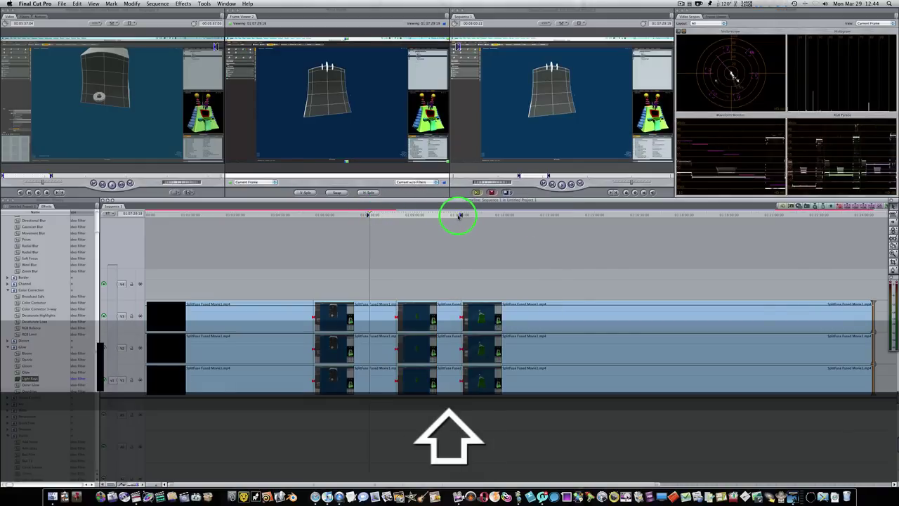
{"action": "key", "text": "shift+o"}
{"action": "key", "text": "shift+i"}
{"action": "key", "text": "shift+o"}
{"action": "key", "text": "shift+i"}
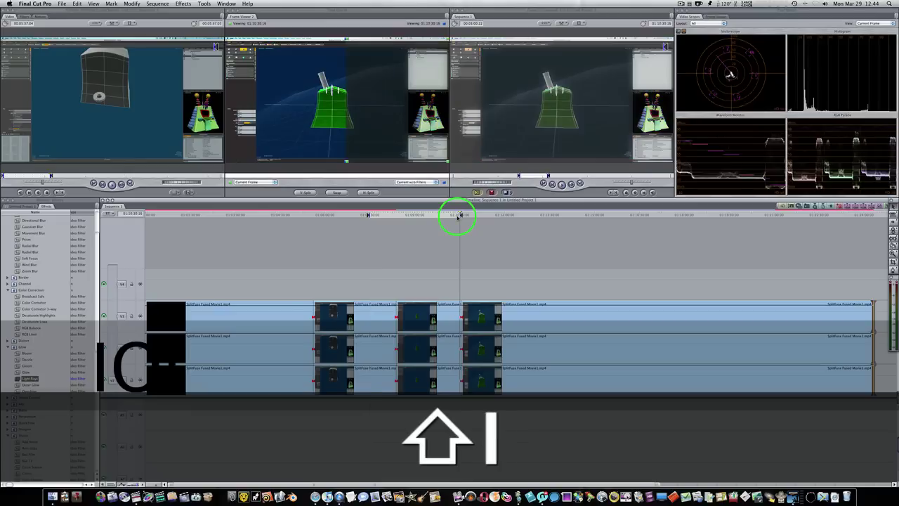
{"action": "key", "text": "shift+o"}
{"action": "key", "text": "shift+i"}
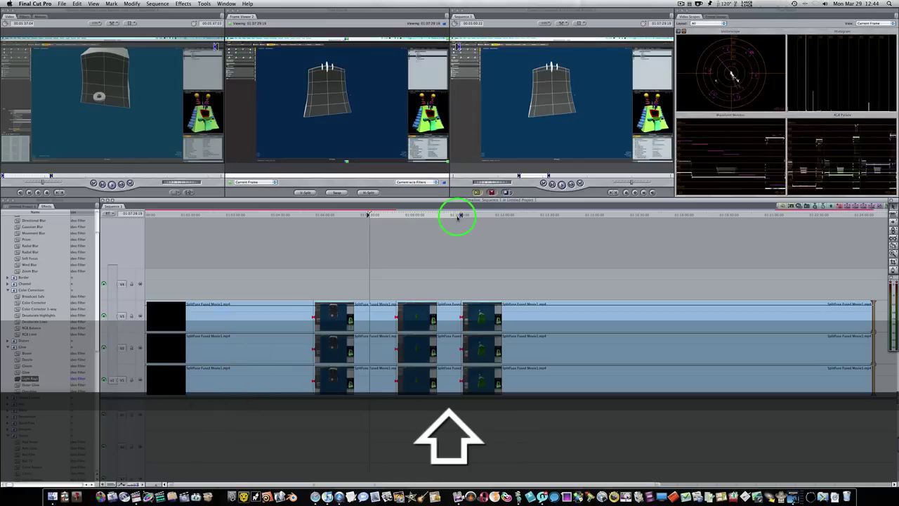
Clear the sequence's In point and its Out point one after the other
{"action": "key", "text": "alt+i"}
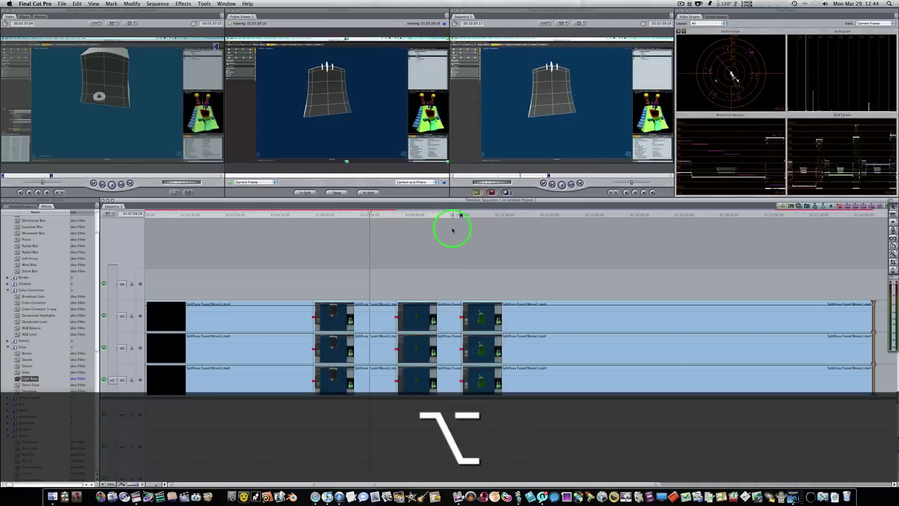
{"action": "key", "text": "alt+o"}
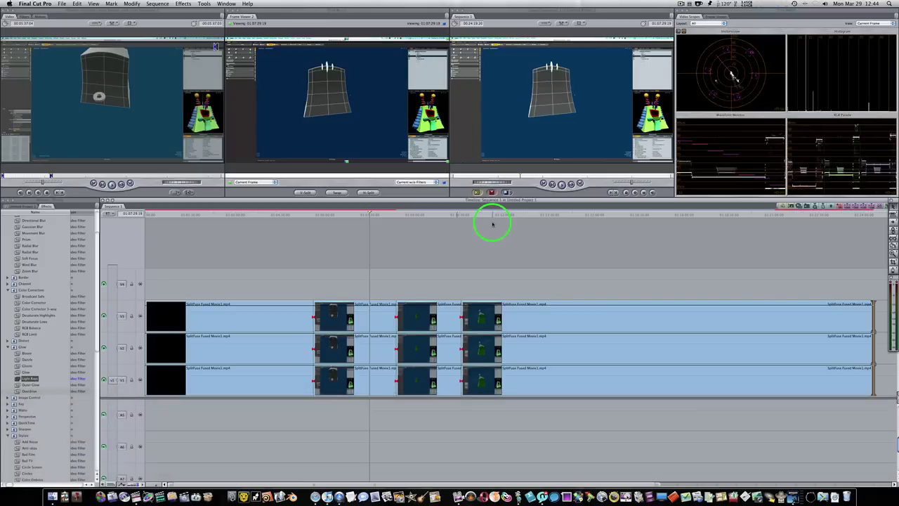
Mark an In point at 01:07:29:18 and an Out point at 01:11:38:06, and clear both marks together
{"action": "key", "text": "i"}
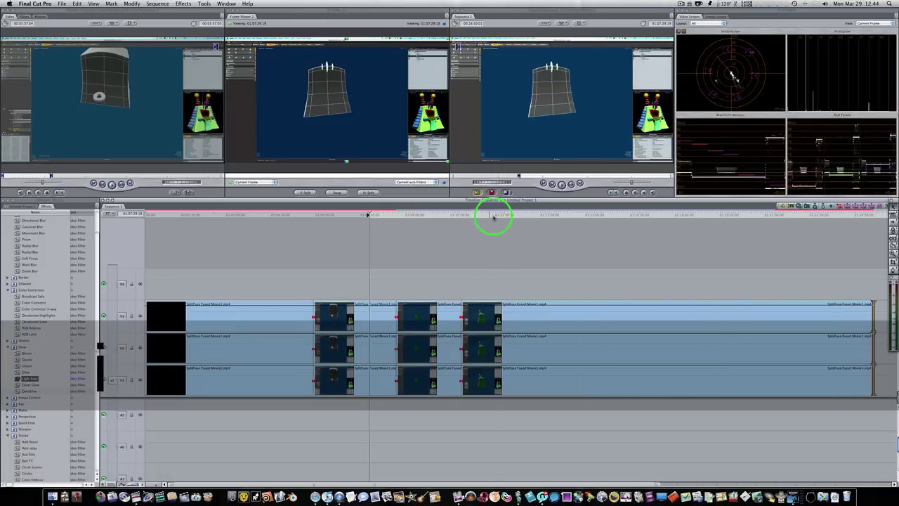
{"action": "left_click", "coordinate": [493, 216]}
{"action": "key", "text": "o"}
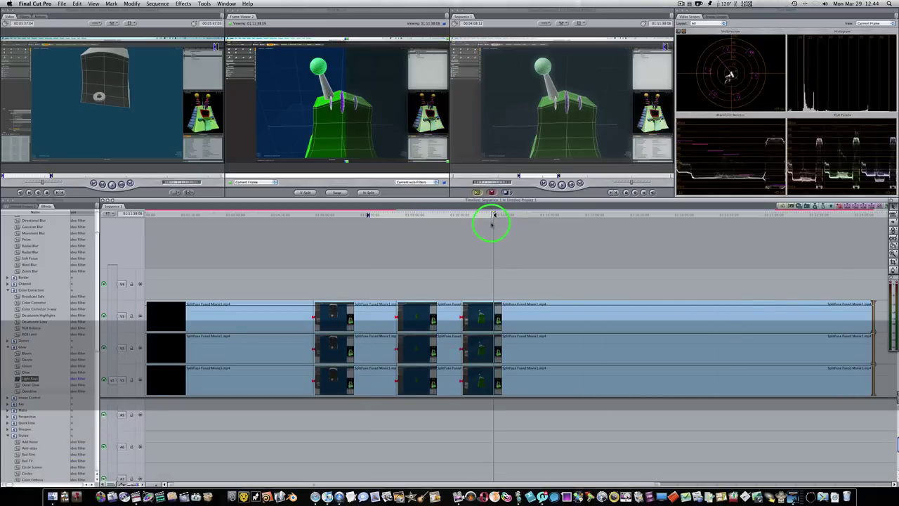
{"action": "key", "text": "alt+x"}
Deselect the clip ends and select the edit points of the last cut on V1, V2 and V3 with the Edit Selection tool
{"action": "left_click", "coordinate": [30, 378]}
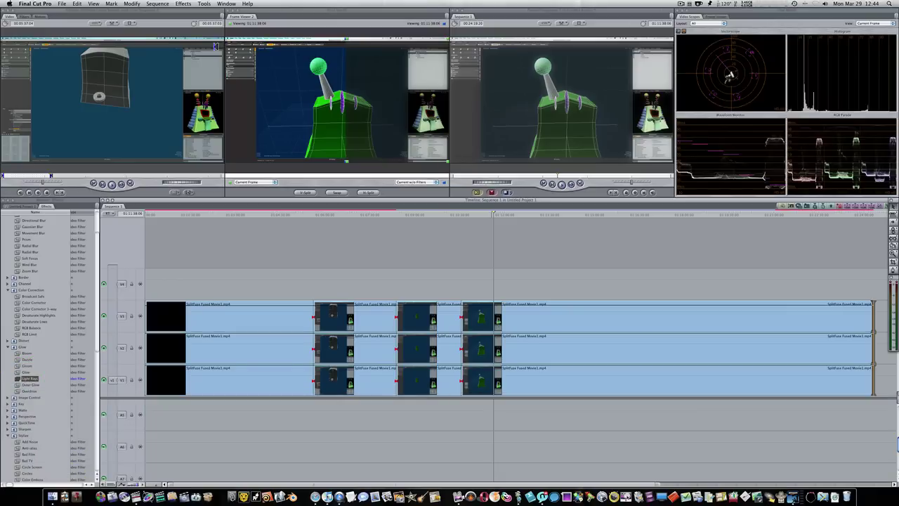
{"action": "left_click", "coordinate": [153, 383]}
{"action": "left_click", "coordinate": [243, 267]}
{"action": "key", "text": "a"}
{"action": "key", "text": "g"}
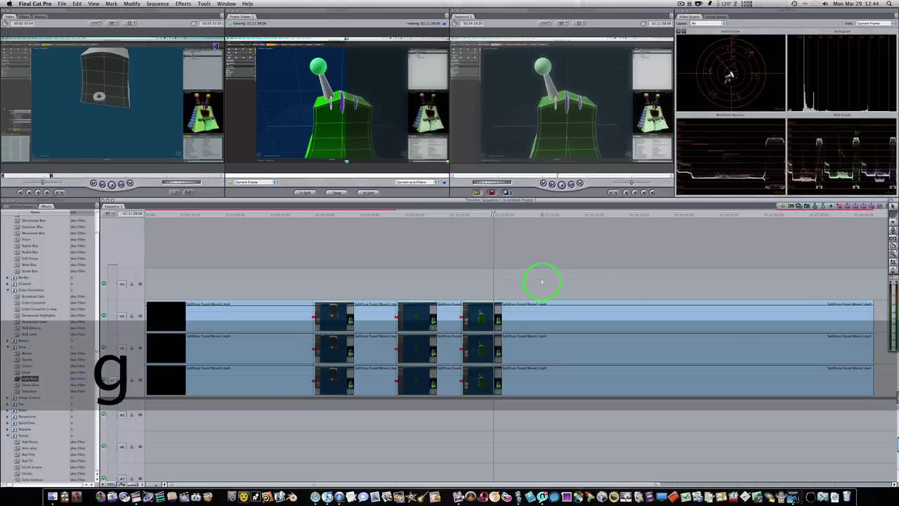
{"action": "left_click_drag", "start_coordinate": [540, 278], "coordinate": [436, 337]}
{"action": "left_click_drag", "start_coordinate": [866, 236], "coordinate": [255, 409]}
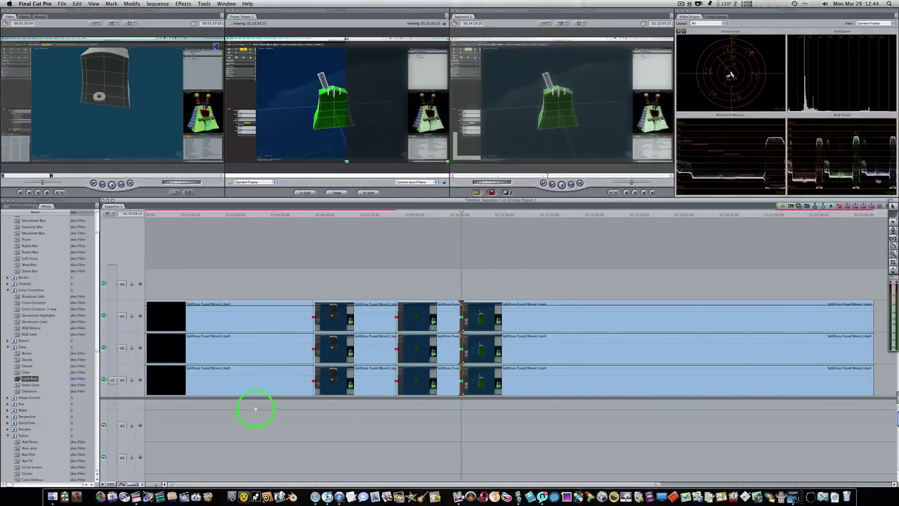
Select the edit points at the second cut and at the first cut across V1 to V3, and clear the edit selection
{"action": "left_click_drag", "start_coordinate": [357, 253], "coordinate": [440, 419]}
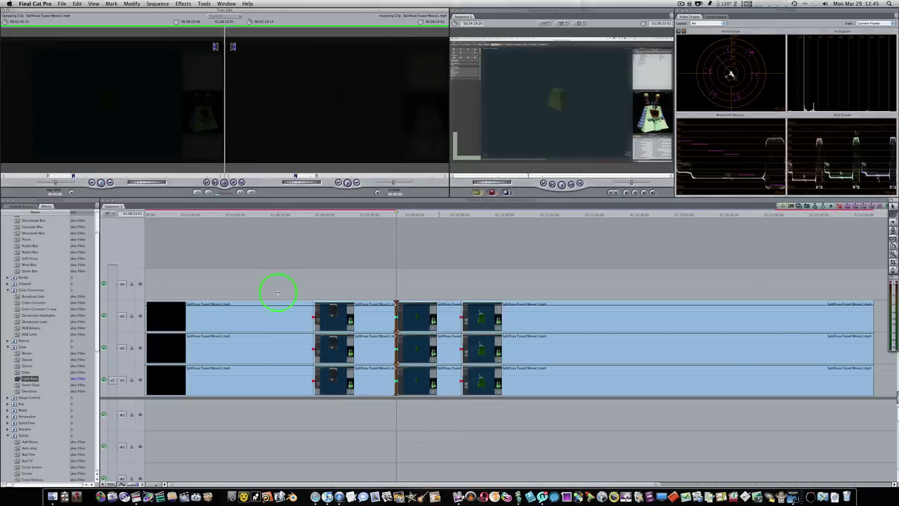
{"action": "left_click_drag", "start_coordinate": [278, 288], "coordinate": [358, 441]}
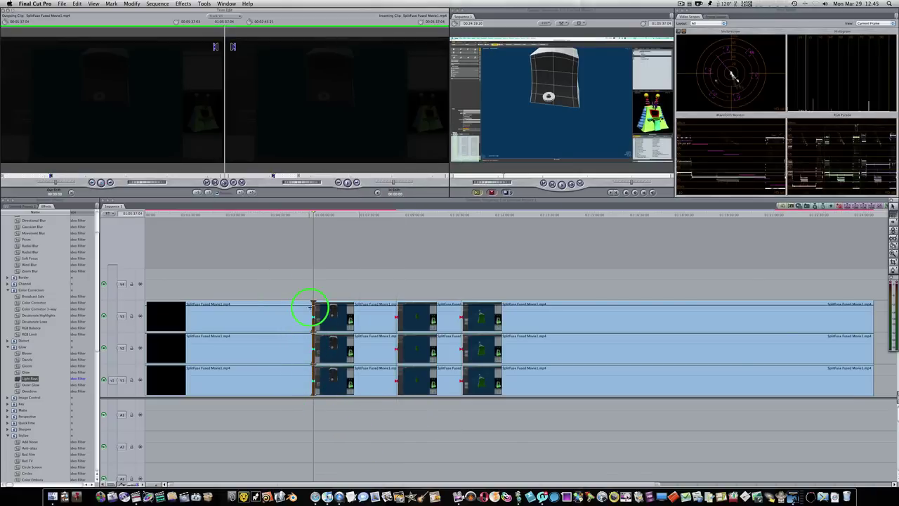
{"action": "left_click", "coordinate": [412, 426]}
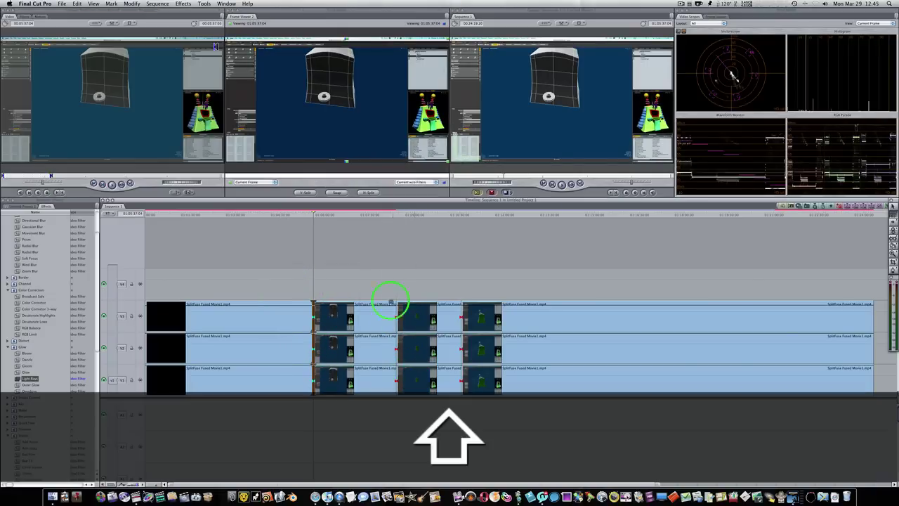
{"action": "left_click_drag", "start_coordinate": [371, 256], "coordinate": [404, 358]}
{"action": "left_click_drag", "start_coordinate": [299, 269], "coordinate": [350, 387]}
{"action": "key", "text": "super+w"}
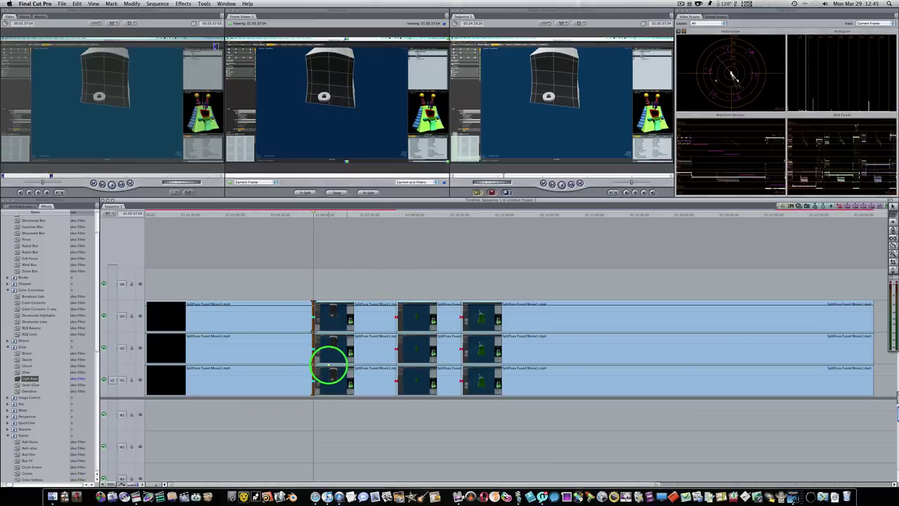
{"action": "key", "text": "a"}
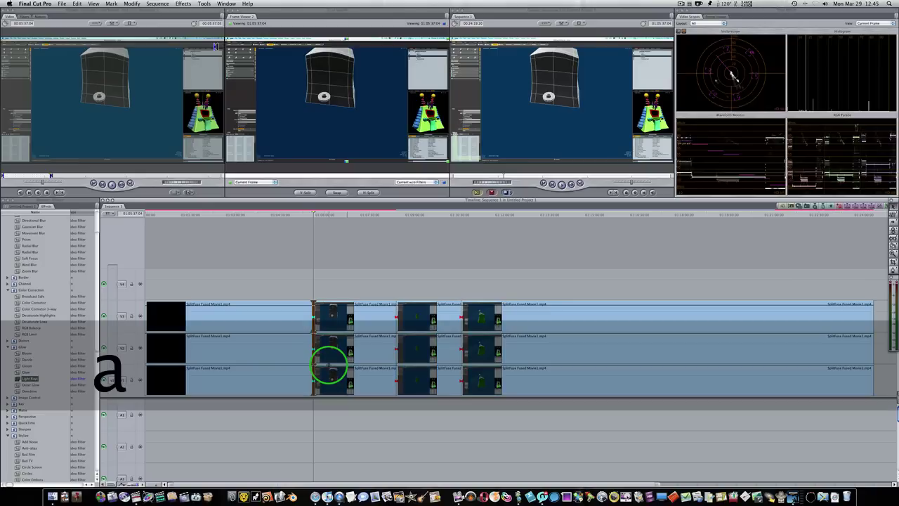
{"action": "left_click", "coordinate": [334, 296]}
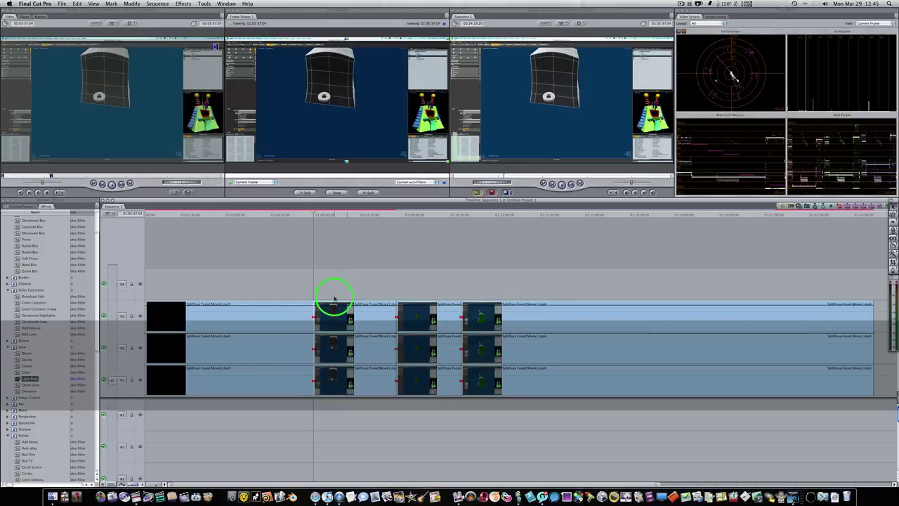
{"action": "key", "text": "g"}
{"action": "key", "text": "g"}
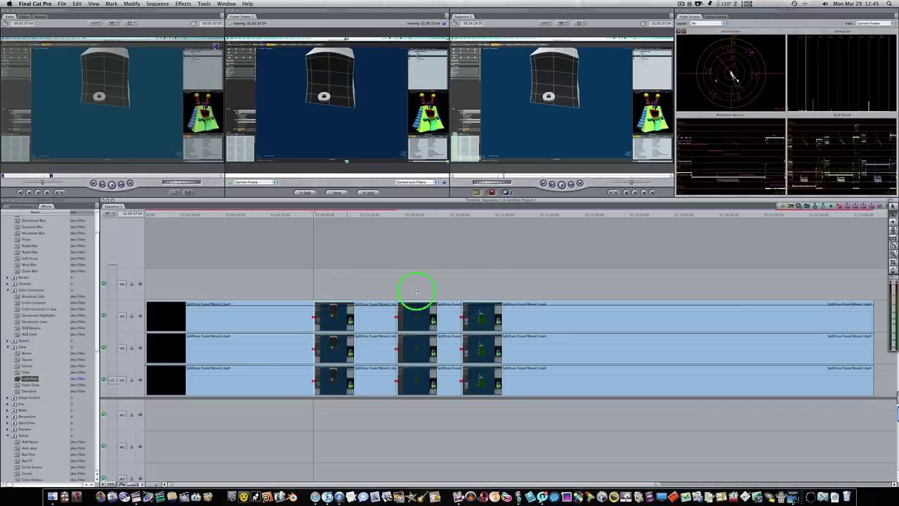
{"action": "left_click_drag", "start_coordinate": [893, 208], "coordinate": [874, 215]}
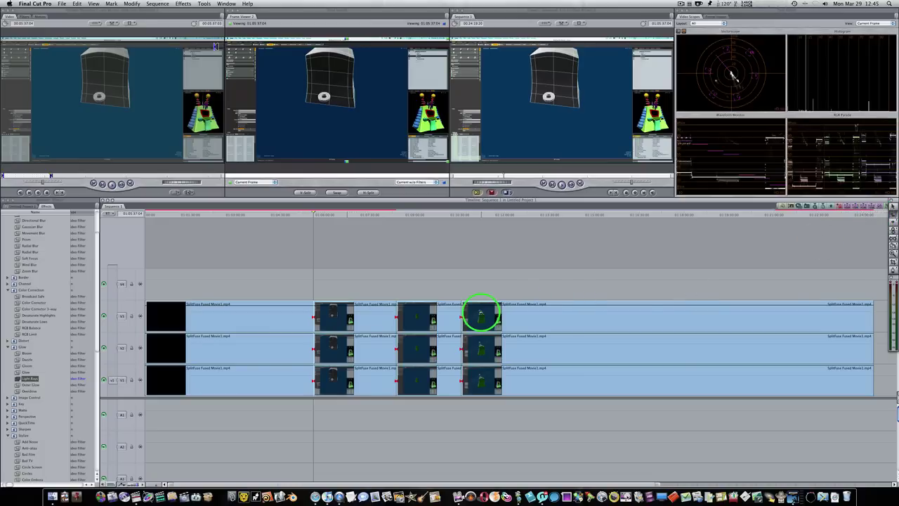
{"action": "left_click", "coordinate": [480, 314]}
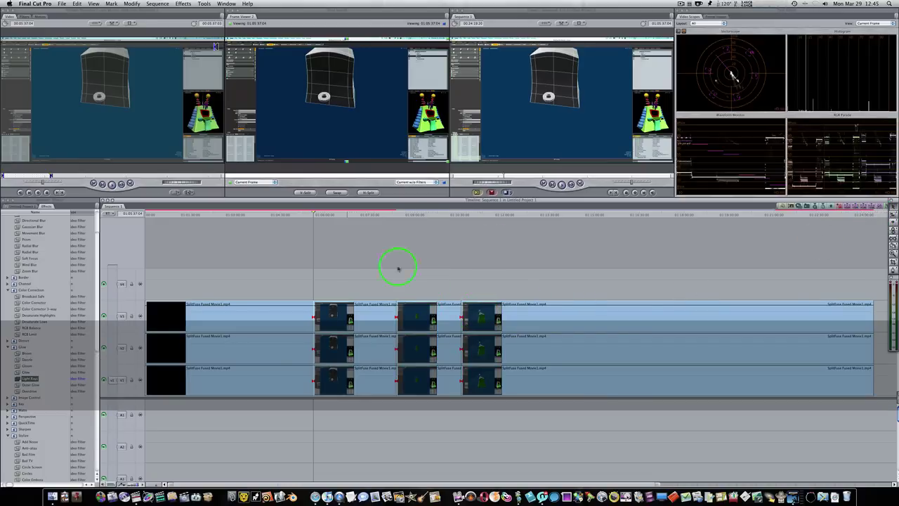
{"action": "left_click", "coordinate": [436, 284]}
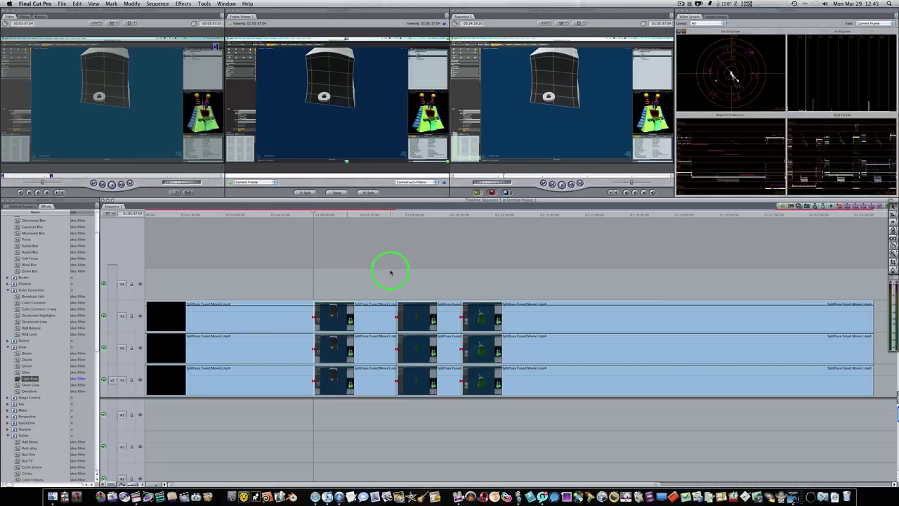
Select the last clips on V1 to V3, and the clips just before them, with the Group Selection tool; return to the Selection tool
{"action": "key", "text": "g"}
{"action": "key", "text": "g"}
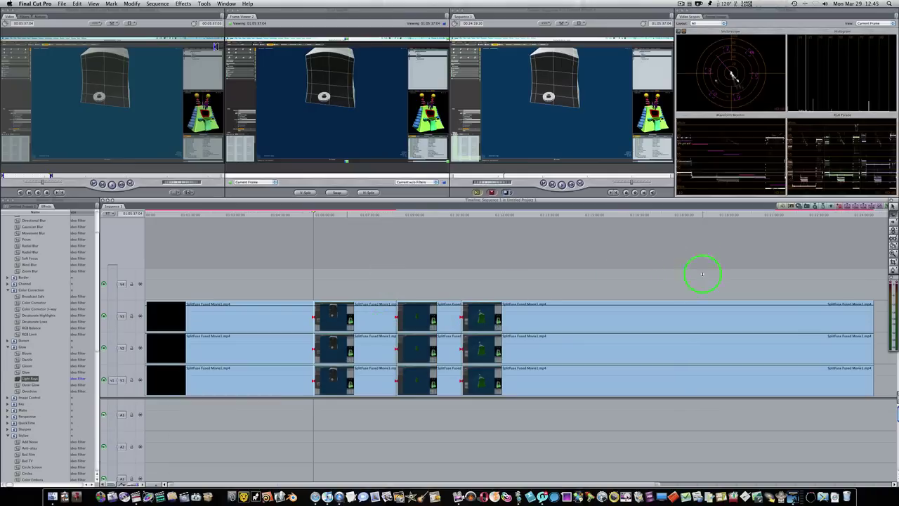
{"action": "left_click_drag", "start_coordinate": [699, 256], "coordinate": [662, 392]}
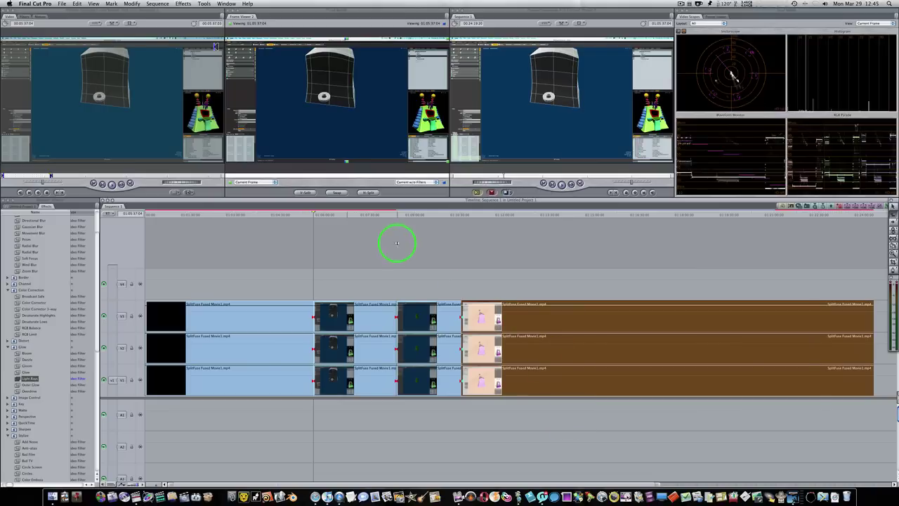
{"action": "left_click_drag", "start_coordinate": [398, 243], "coordinate": [476, 307]}
{"action": "key", "text": "a"}
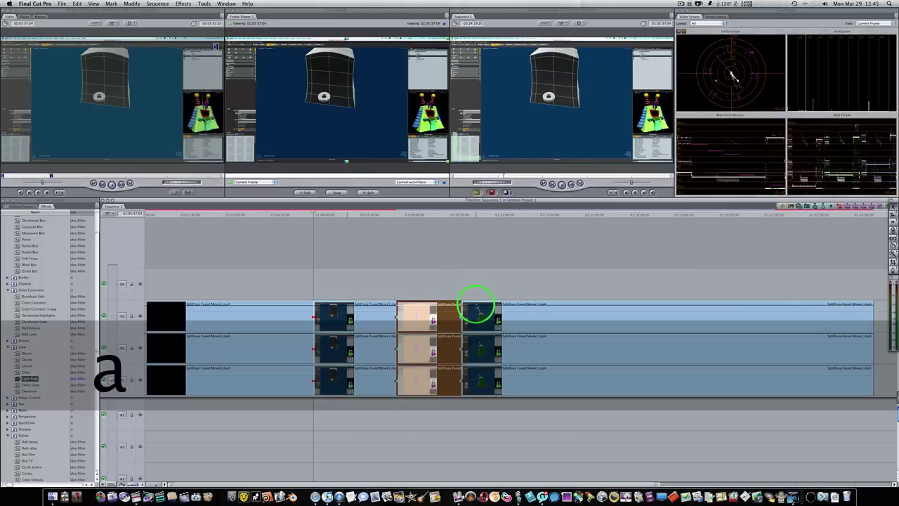
Deselect all clips and select a range inside the last clip on V3 with the Range Selection tool
{"action": "left_click", "coordinate": [513, 266]}
{"action": "key", "text": "g"}
{"action": "key", "text": "g"}
{"action": "key", "text": "g"}
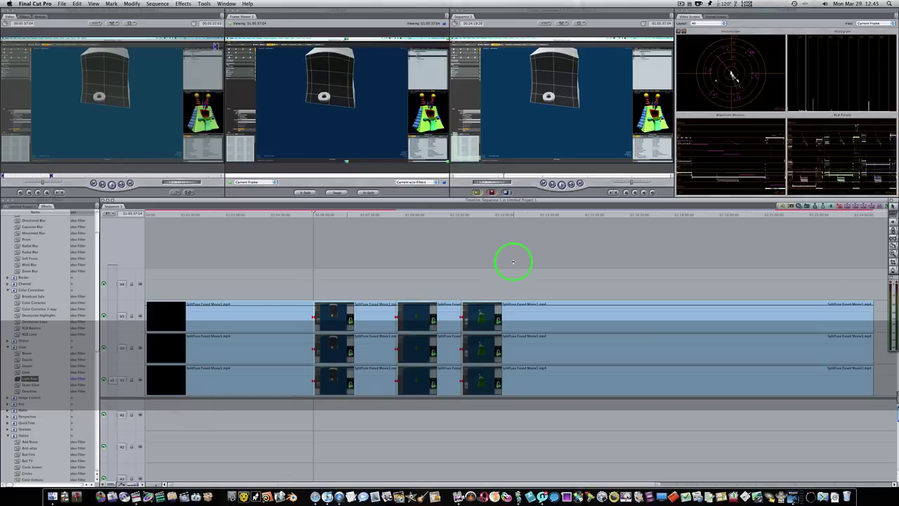
{"action": "key", "text": "super+a"}
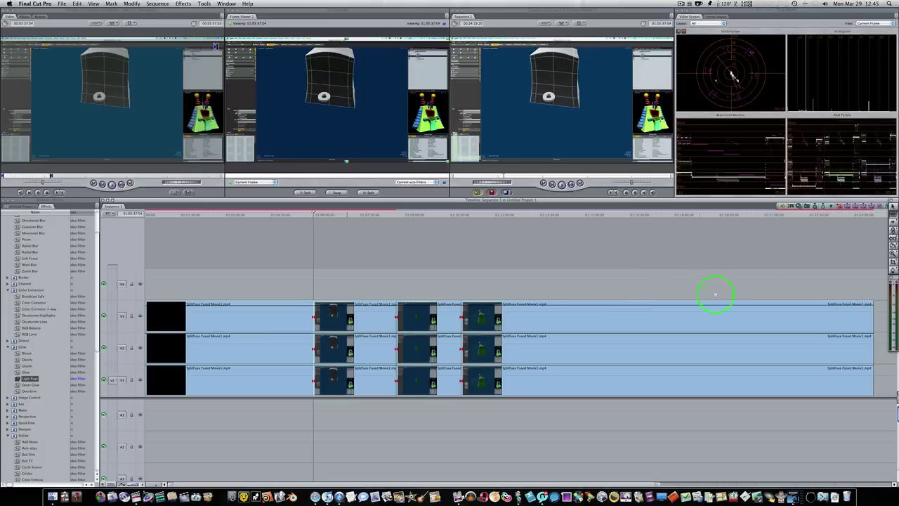
{"action": "left_click_drag", "start_coordinate": [737, 319], "coordinate": [671, 317]}
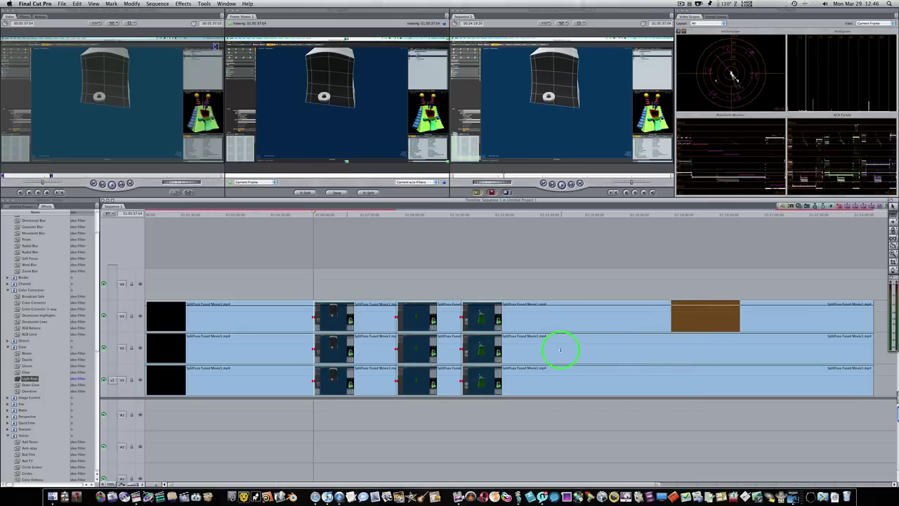
Select a range inside the last clip on V1, cut it out, and undo the cut
{"action": "left_click_drag", "start_coordinate": [561, 349], "coordinate": [659, 378]}
{"action": "key", "text": "super+x"}
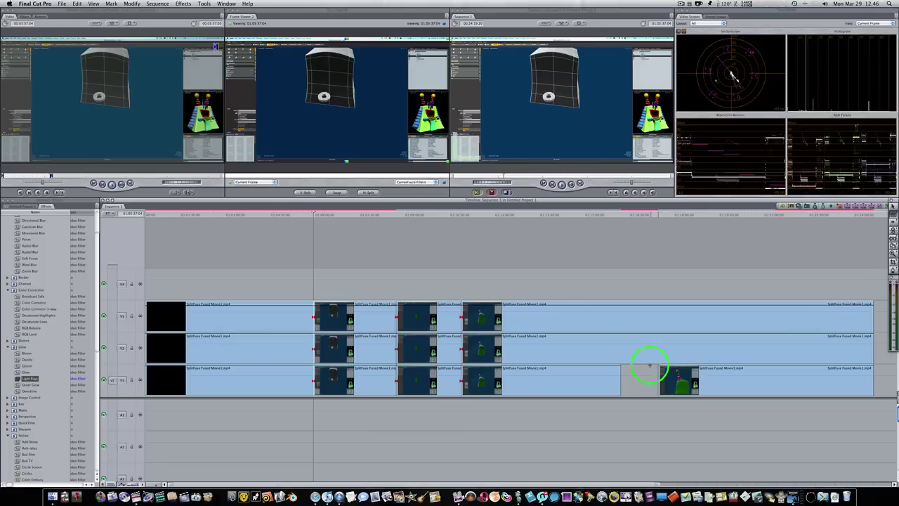
{"action": "key", "text": "super+z"}
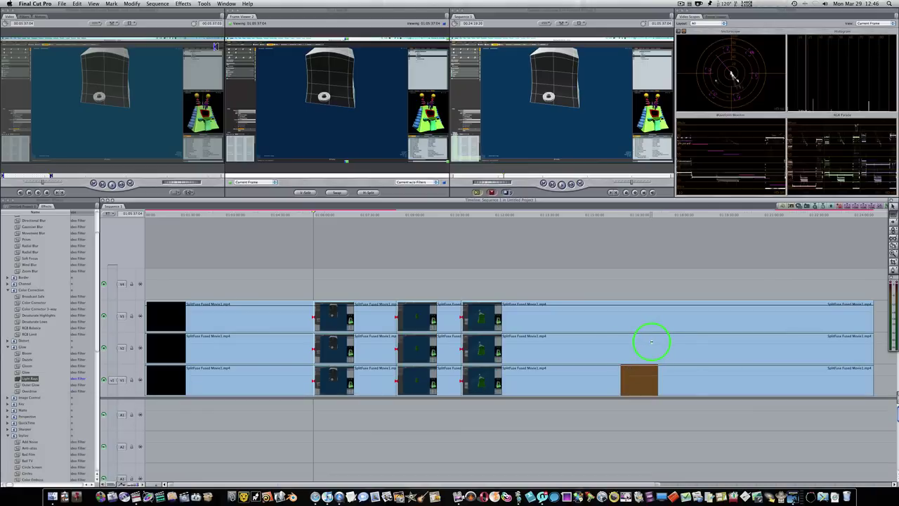
Select a short range near the start of the last V3 clip, and clear it with the Selection tool
{"action": "left_click_drag", "start_coordinate": [546, 317], "coordinate": [556, 319]}
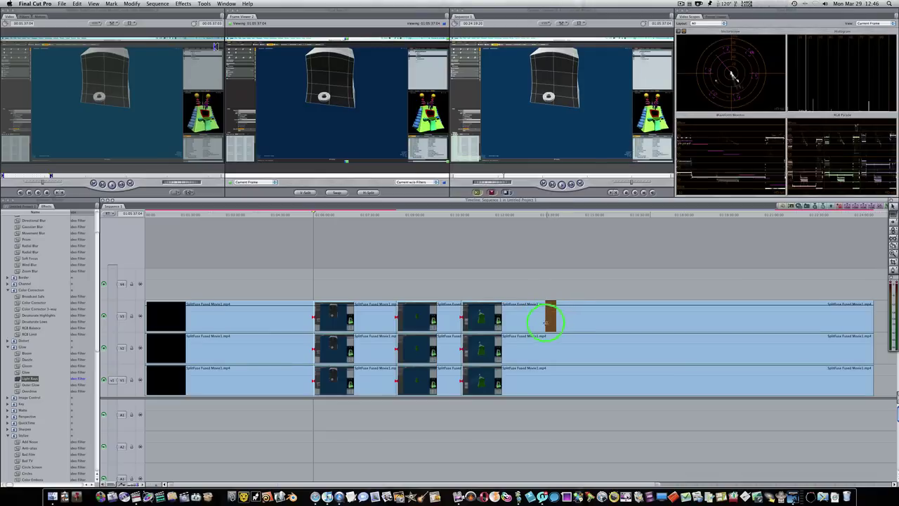
{"action": "key", "text": "a"}
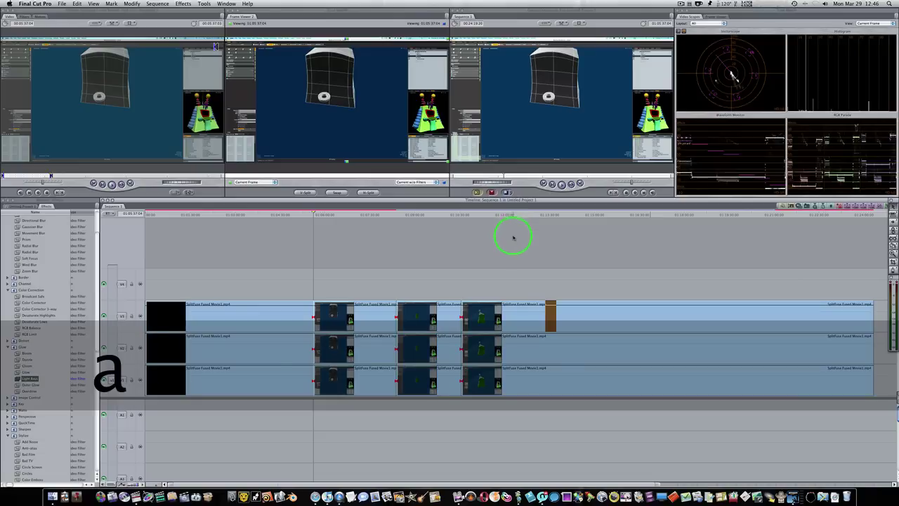
{"action": "left_click", "coordinate": [514, 246]}
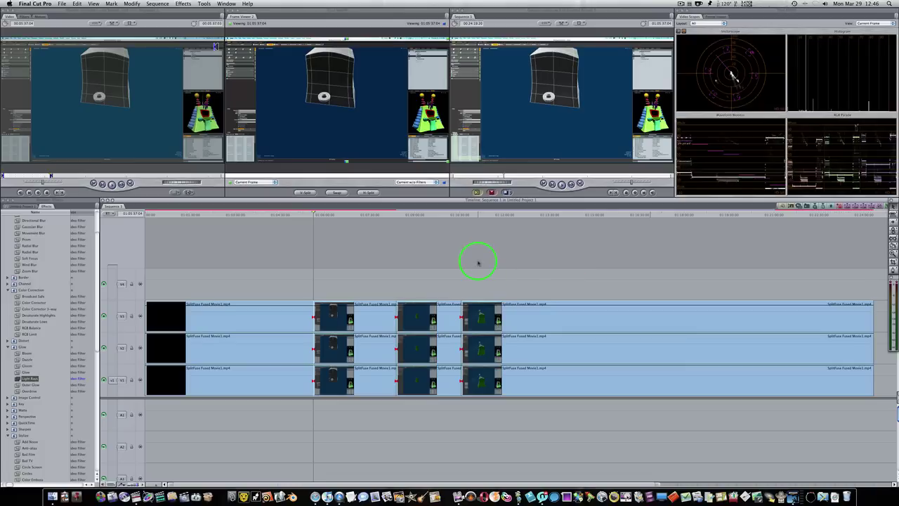
Select the second V3 clip and everything after it with the Select Track Forward tool, and clear the selection
{"action": "key", "text": "a"}
{"action": "key", "text": "t"}
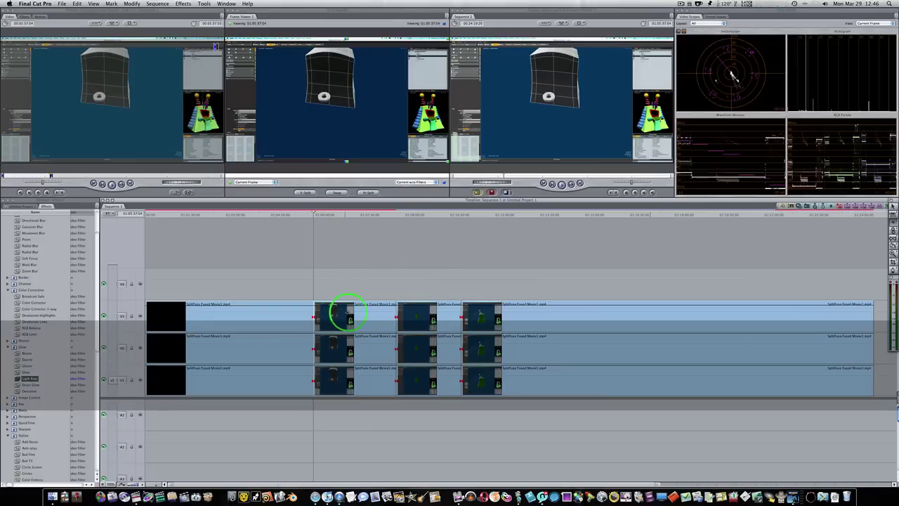
{"action": "left_click", "coordinate": [345, 313]}
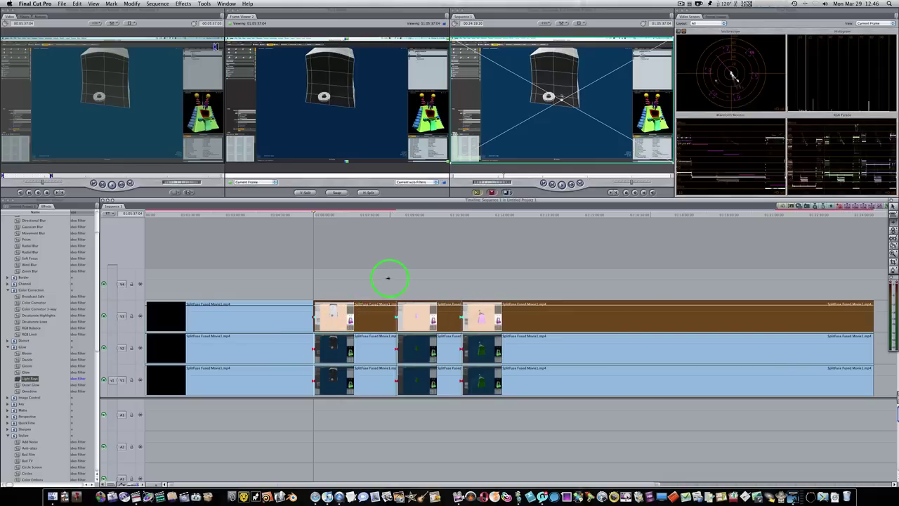
{"action": "key", "text": "a"}
{"action": "left_click", "coordinate": [390, 279]}
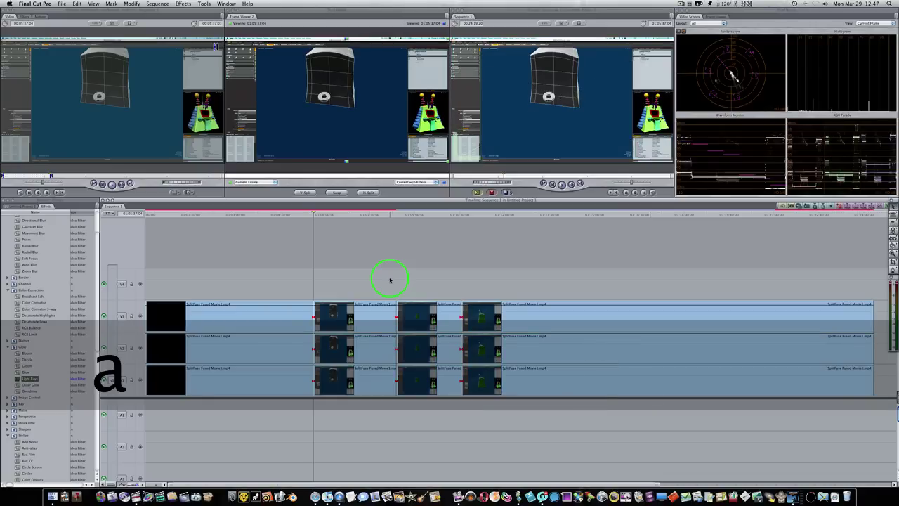
Select the third V3 clip and everything before it with the Select Track Backward tool, and clear the selection
{"action": "key", "text": "t"}
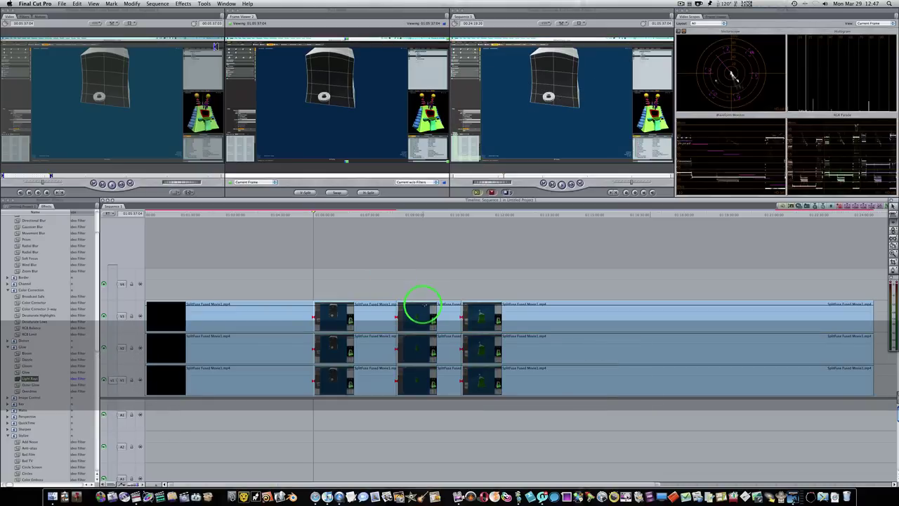
{"action": "left_click", "coordinate": [420, 312]}
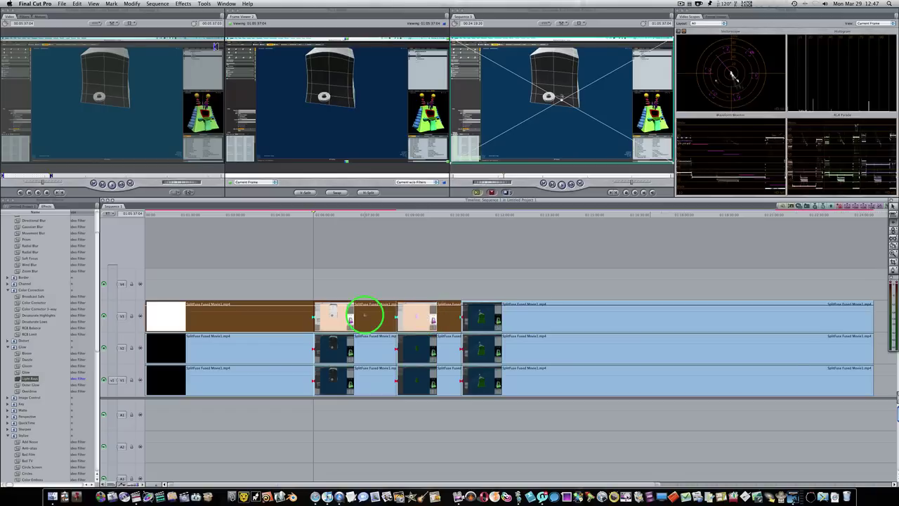
{"action": "left_click", "coordinate": [416, 274]}
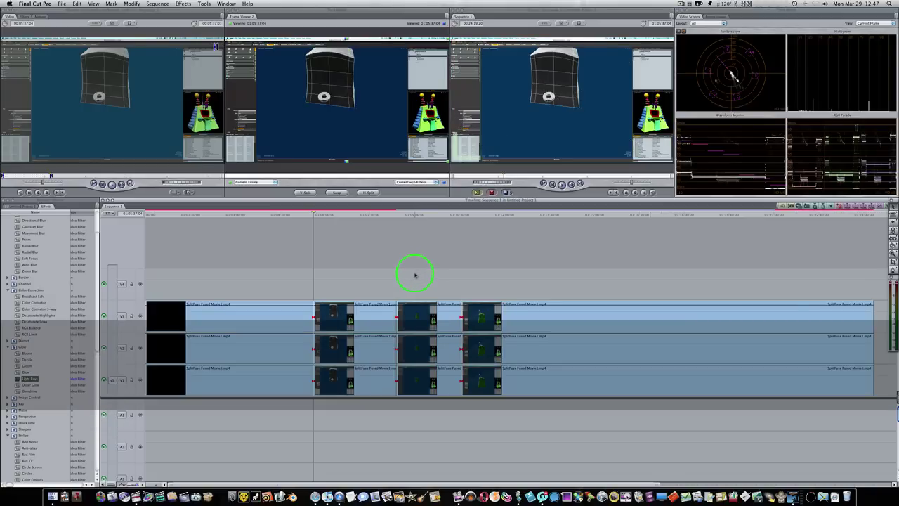
Select every clip on V3 with the Select Track tool, and clear the selection
{"action": "left_click", "coordinate": [413, 276]}
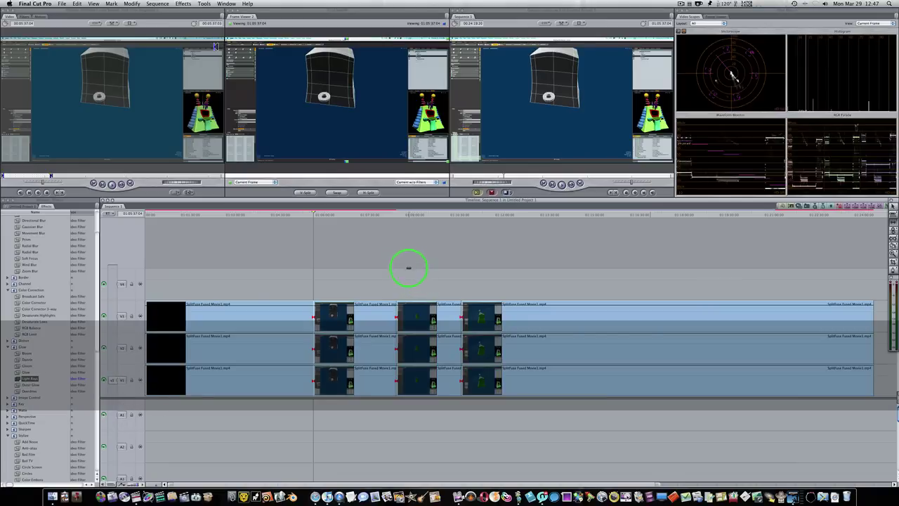
{"action": "left_click", "coordinate": [415, 312]}
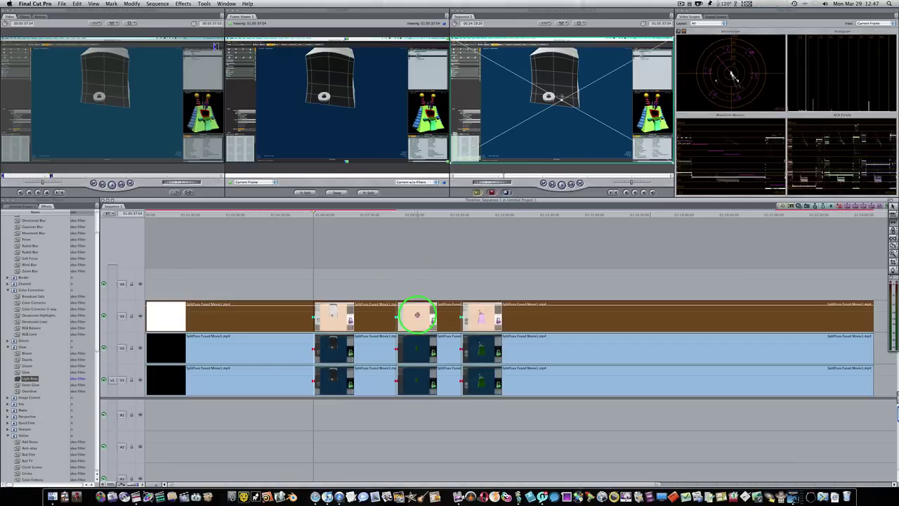
{"action": "left_click", "coordinate": [471, 275]}
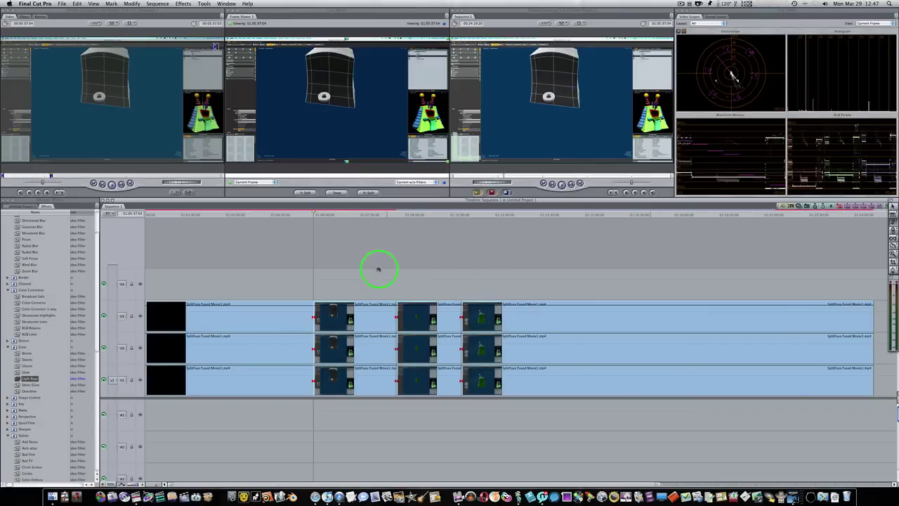
Select all clips from the second one onward on V1 to V3 with the Select All Tracks Forward tool, and clear the selection
{"action": "left_click", "coordinate": [365, 315]}
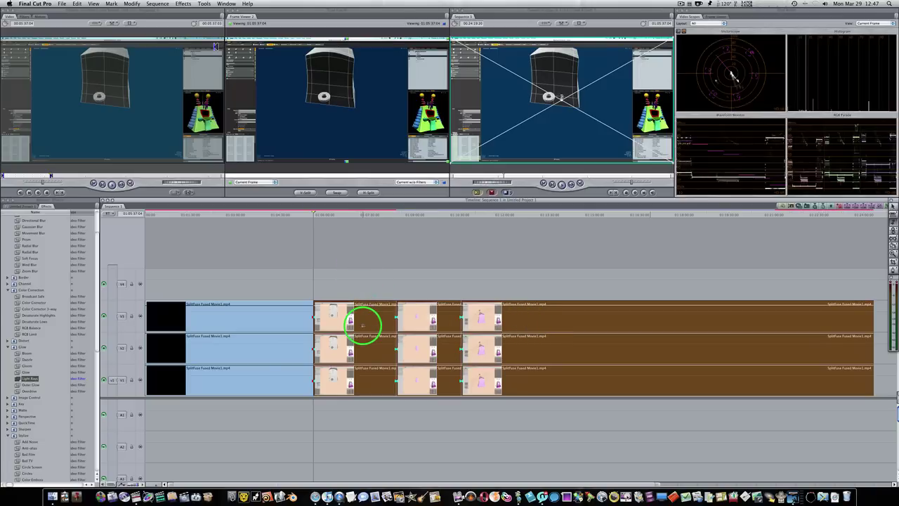
{"action": "key", "text": "a"}
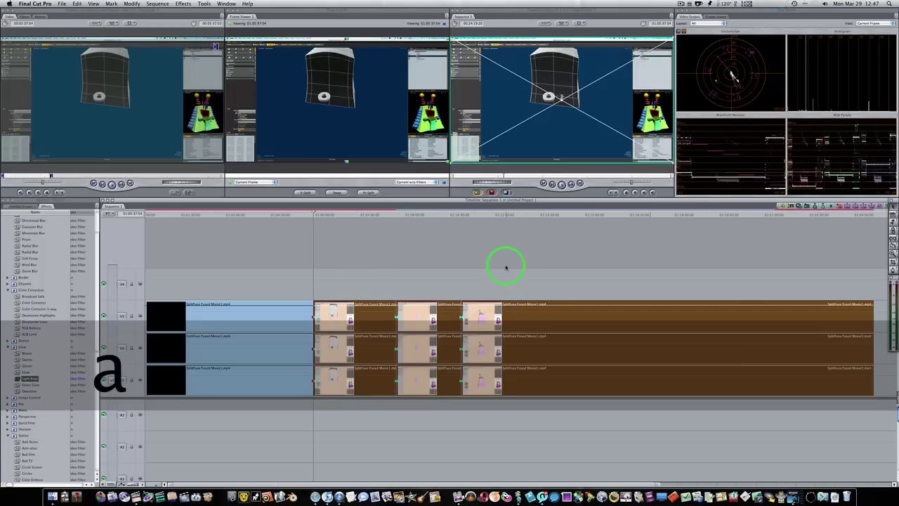
{"action": "left_click", "coordinate": [502, 263]}
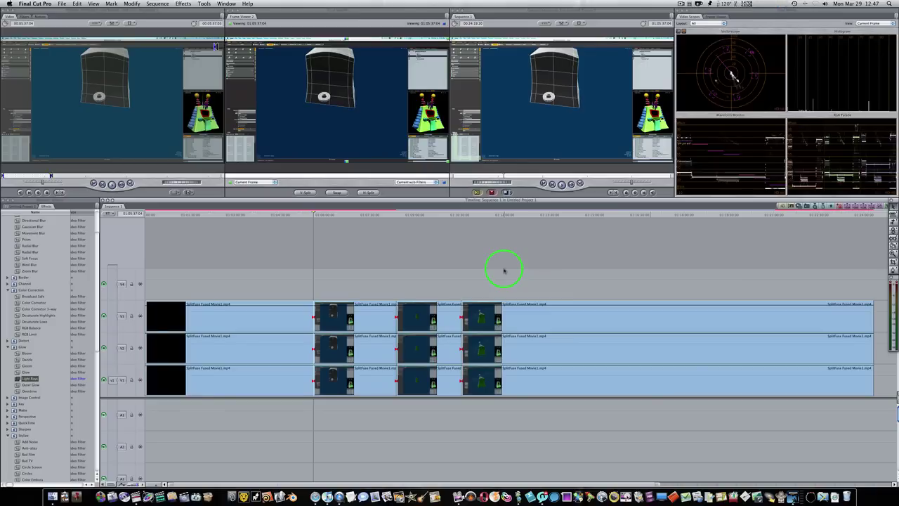
Select clips backward on V1 to V3 from the last clips and from the first clips with the Select All Tracks Backward tool; clear the selection
{"action": "key", "text": "t"}
{"action": "key", "text": "t"}
{"action": "key", "text": "t"}
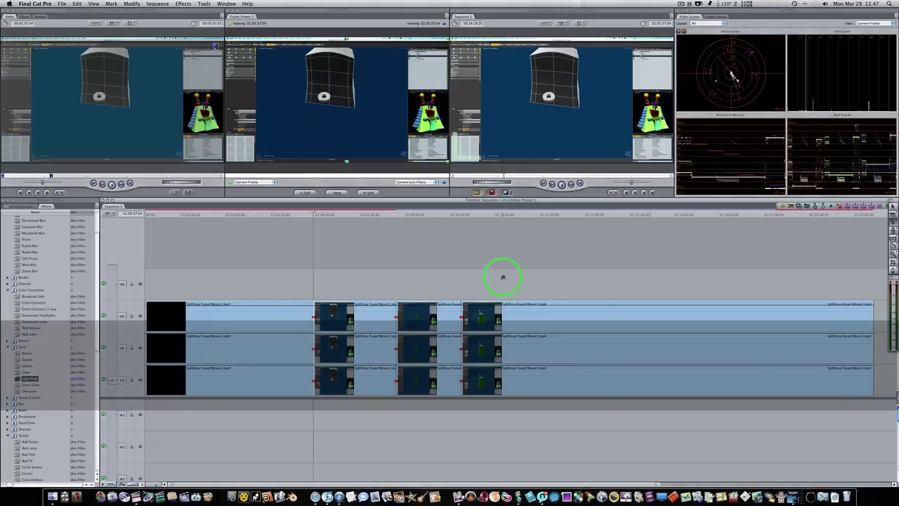
{"action": "left_click", "coordinate": [739, 304]}
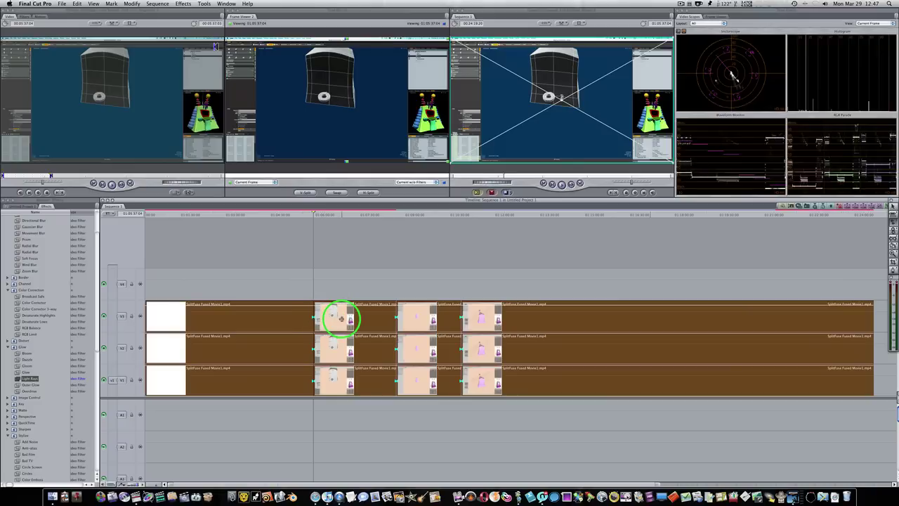
{"action": "left_click", "coordinate": [364, 282]}
{"action": "left_click", "coordinate": [298, 285]}
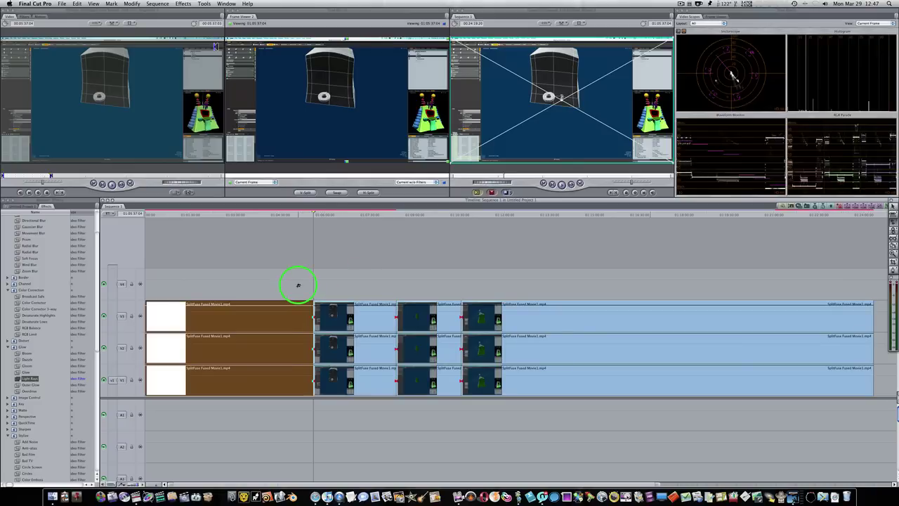
{"action": "left_click_drag", "start_coordinate": [375, 286], "coordinate": [478, 281]}
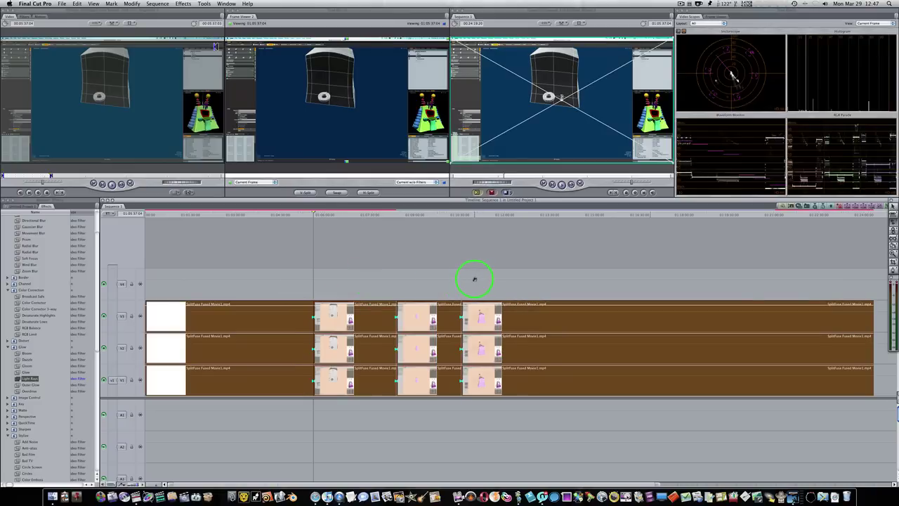
{"action": "key", "text": "a"}
{"action": "left_click", "coordinate": [466, 275]}
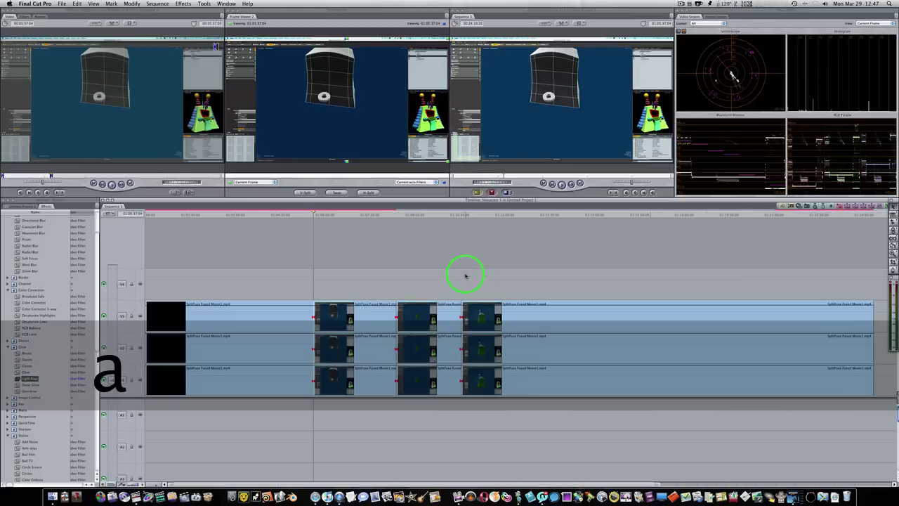
Select clips forward from different clips on V3 and V2, and backward from the third clip on each, using the single-track forward and backward tools
{"action": "key", "text": "t"}
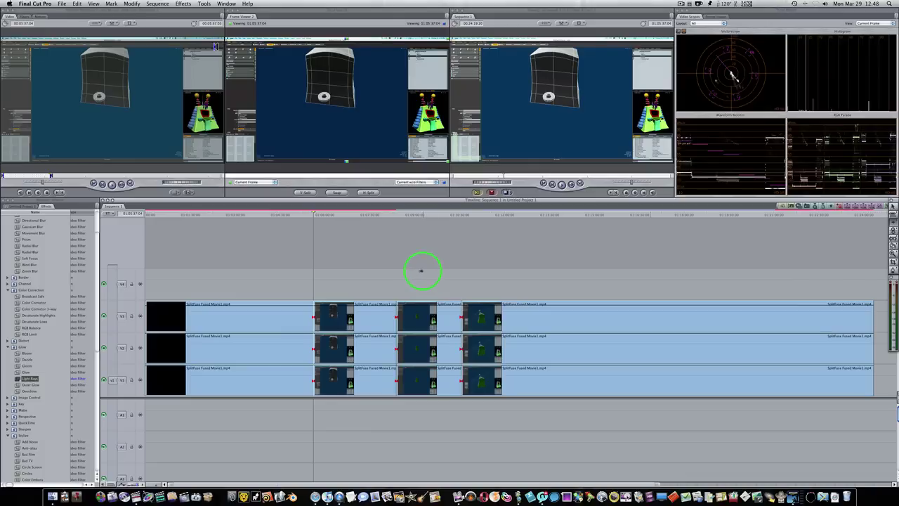
{"action": "left_click", "coordinate": [369, 316]}
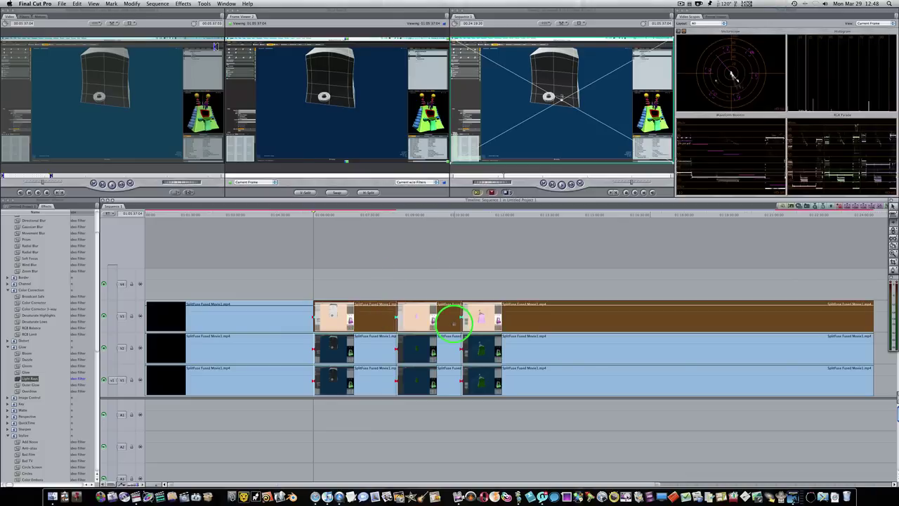
{"action": "left_click", "coordinate": [438, 293]}
{"action": "left_click", "coordinate": [431, 307]}
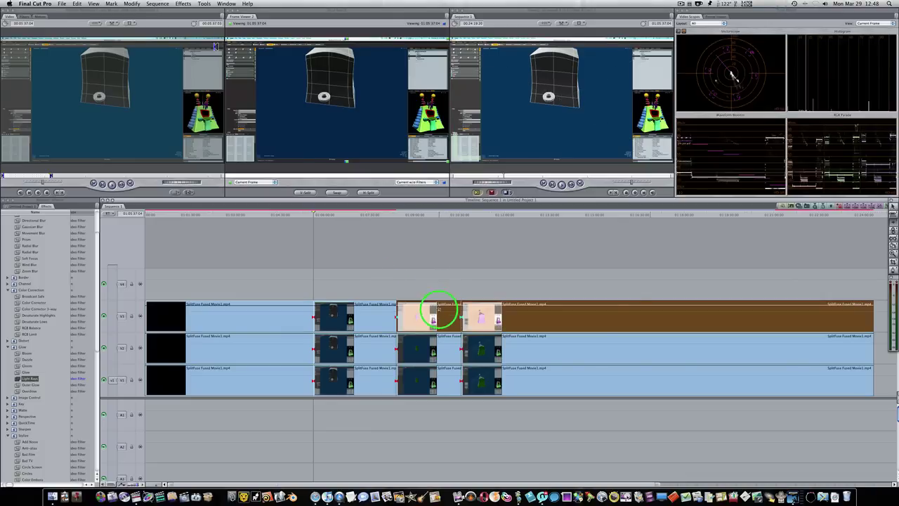
{"action": "left_click", "coordinate": [520, 358]}
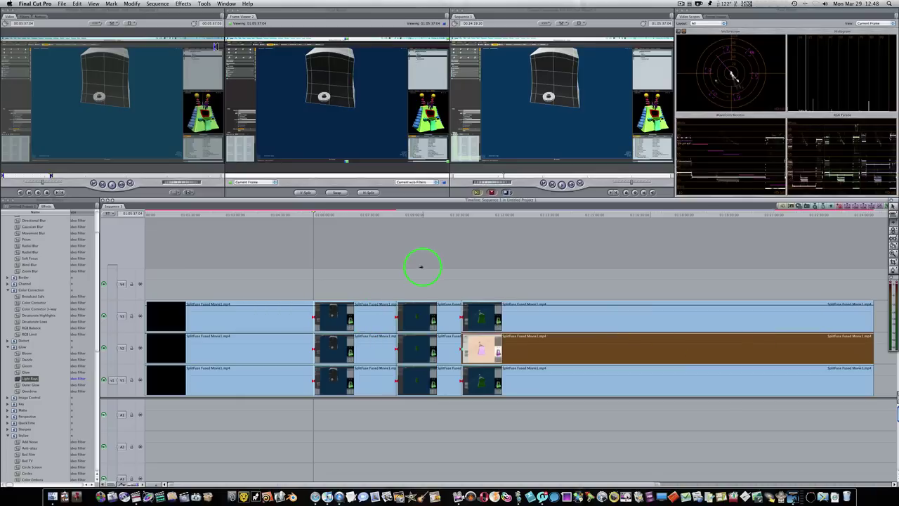
{"action": "left_click", "coordinate": [411, 322]}
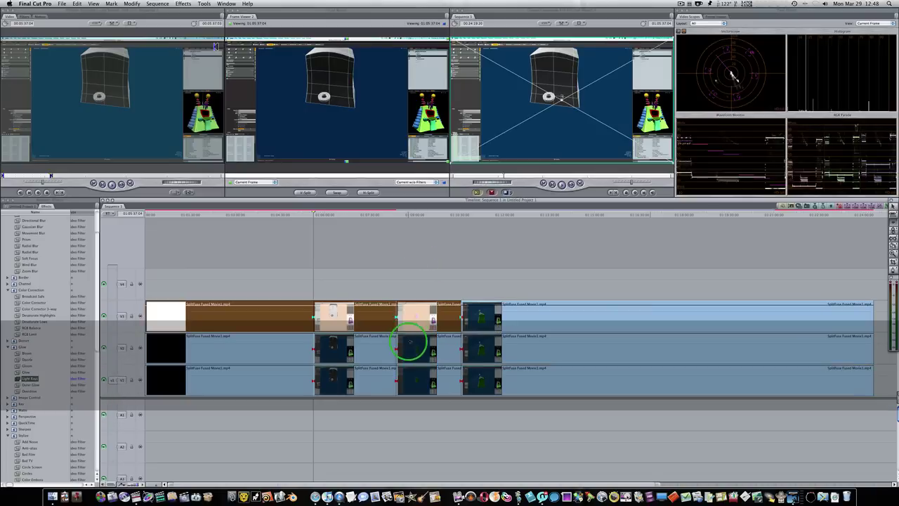
{"action": "left_click", "coordinate": [412, 343]}
Cycle through the track selection tools and select all clips on V3, and all clips on V1, with the Select Track tool
{"action": "key", "text": "t"}
{"action": "key", "text": "t"}
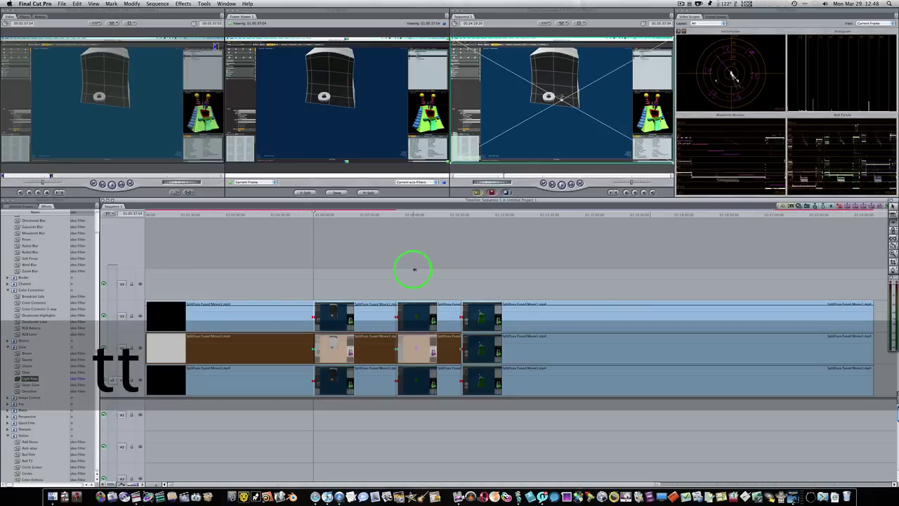
{"action": "key", "text": "t"}
{"action": "key", "text": "t"}
{"action": "key", "text": "t"}
{"action": "key", "text": "t"}
{"action": "key", "text": "a"}
{"action": "key", "text": "t"}
{"action": "key", "text": "t"}
{"action": "key", "text": "t"}
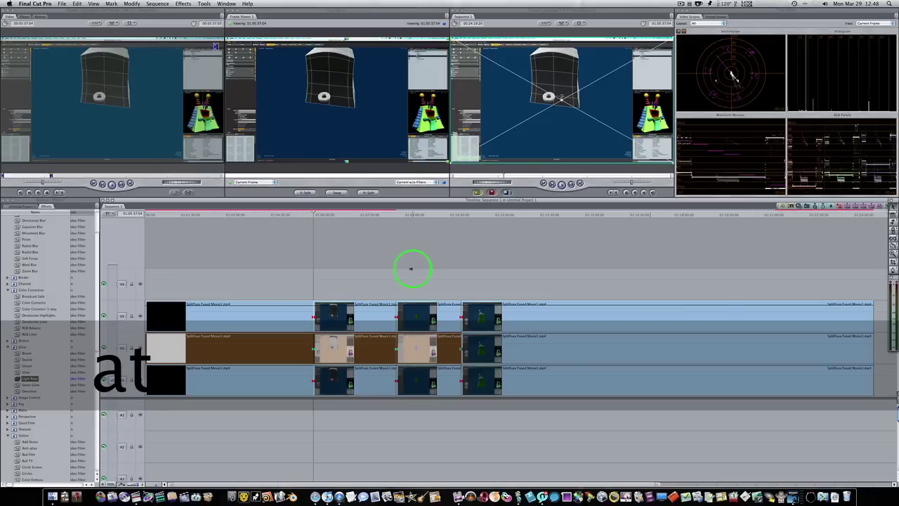
{"action": "left_click", "coordinate": [422, 316]}
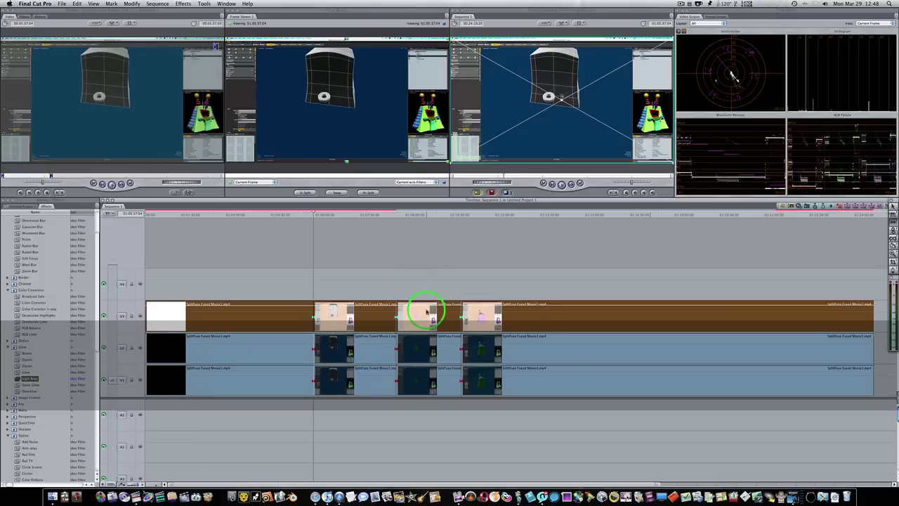
{"action": "left_click_drag", "start_coordinate": [424, 320], "coordinate": [430, 379]}
Cycle from the Select Track tool to the all-tracks selection tools
{"action": "key", "text": "t"}
{"action": "key", "text": "t"}
{"action": "key", "text": "t"}
{"action": "key", "text": "t"}
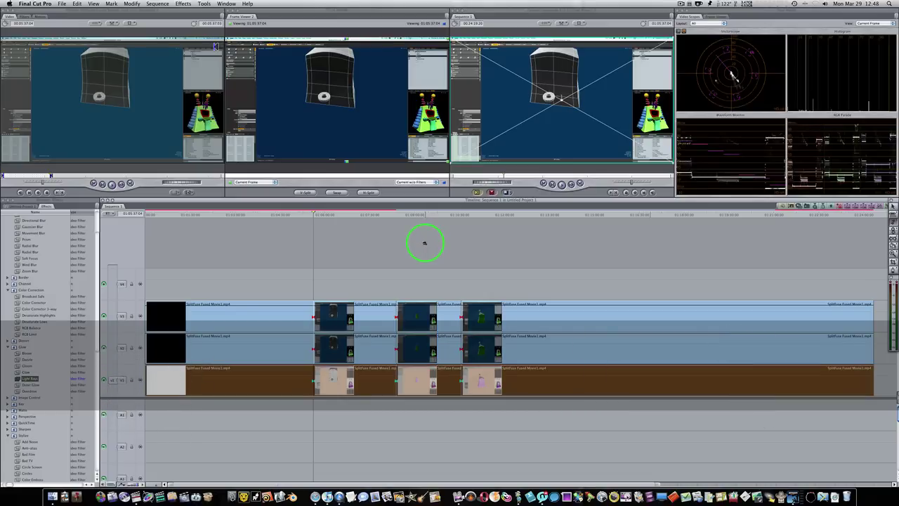
{"action": "left_click", "coordinate": [424, 242]}
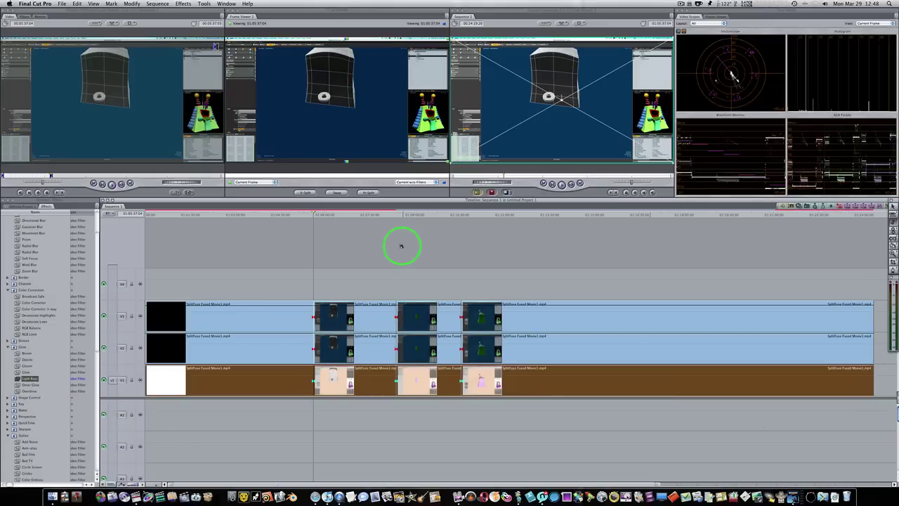
Select clips on V1 to V3 forward and backward from the second clip with the all-tracks tools, return to the Selection tool and deselect
{"action": "left_click", "coordinate": [359, 313]}
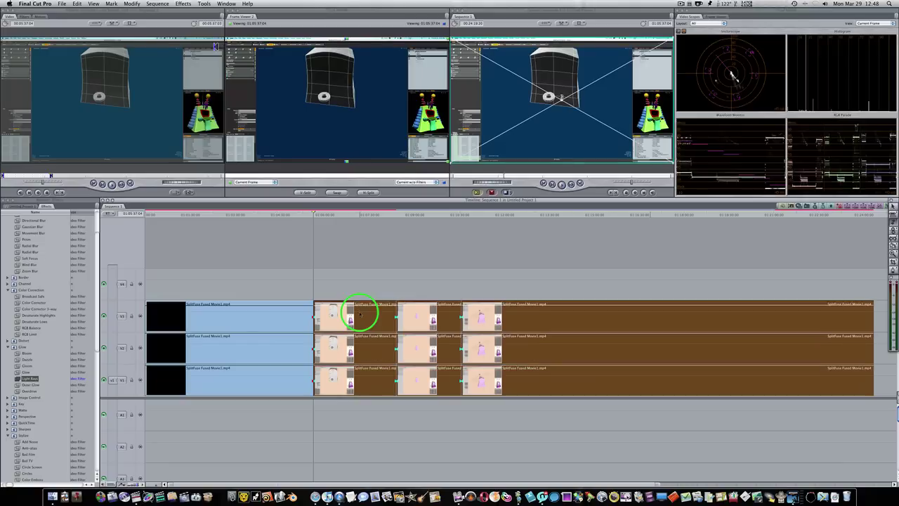
{"action": "key", "text": "t"}
{"action": "key", "text": "t"}
{"action": "key", "text": "t"}
{"action": "key", "text": "t"}
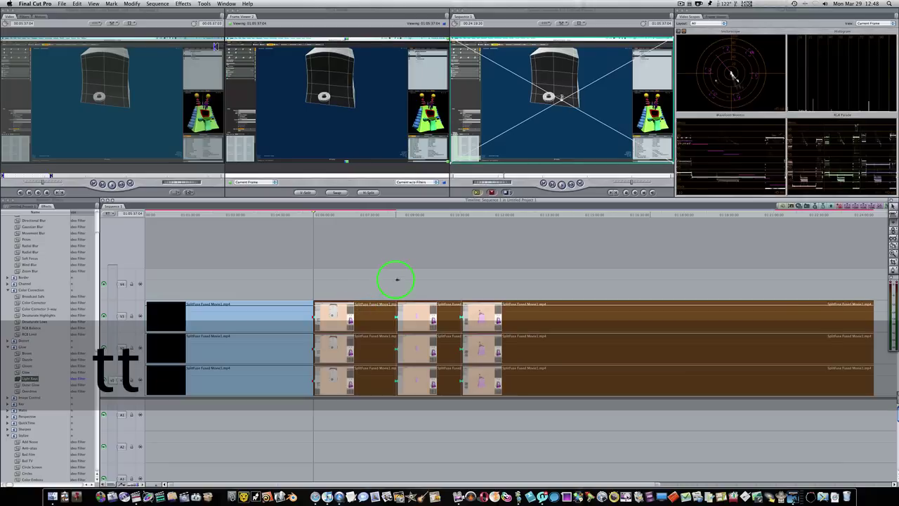
{"action": "left_click", "coordinate": [347, 307]}
{"action": "key", "text": "a"}
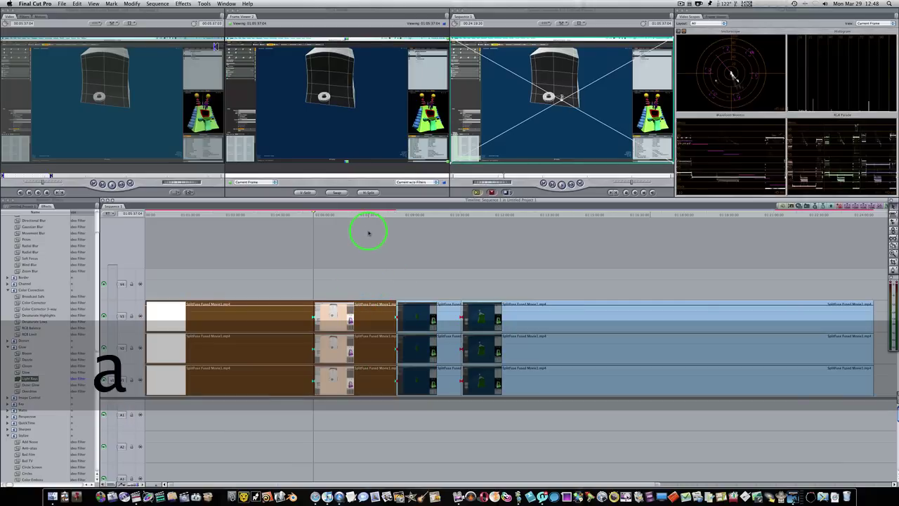
{"action": "left_click", "coordinate": [368, 234]}
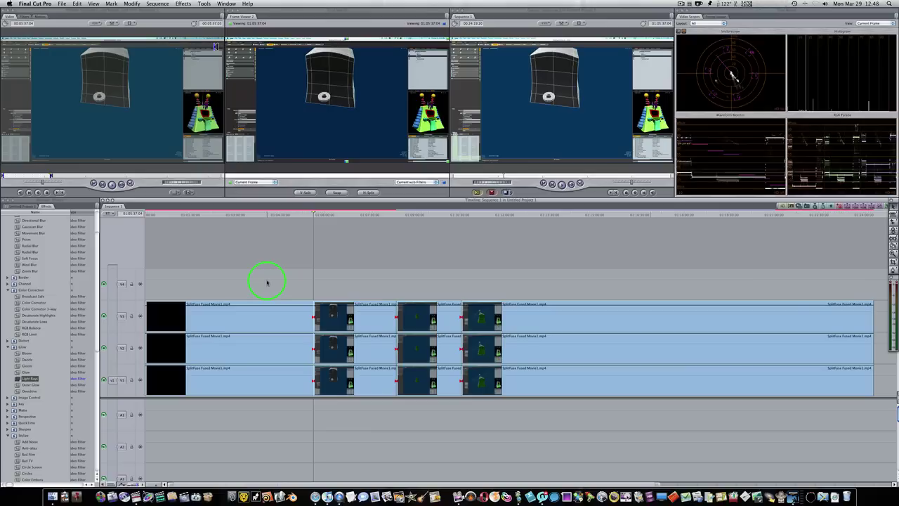
Select all clips in the timeline and deselect them; repeat the deselection with only the first V3 clip selected
{"action": "key", "text": "super+a"}
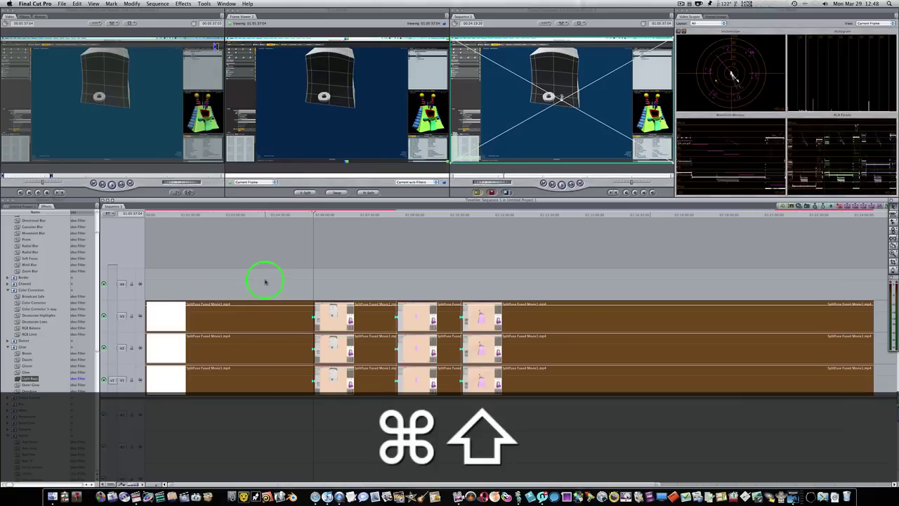
{"action": "key", "text": "super+shift+a"}
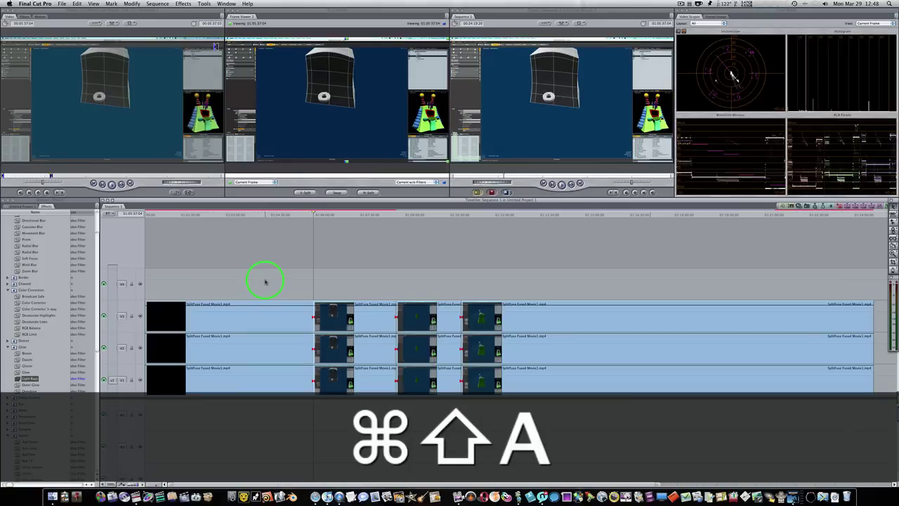
{"action": "left_click", "coordinate": [259, 322]}
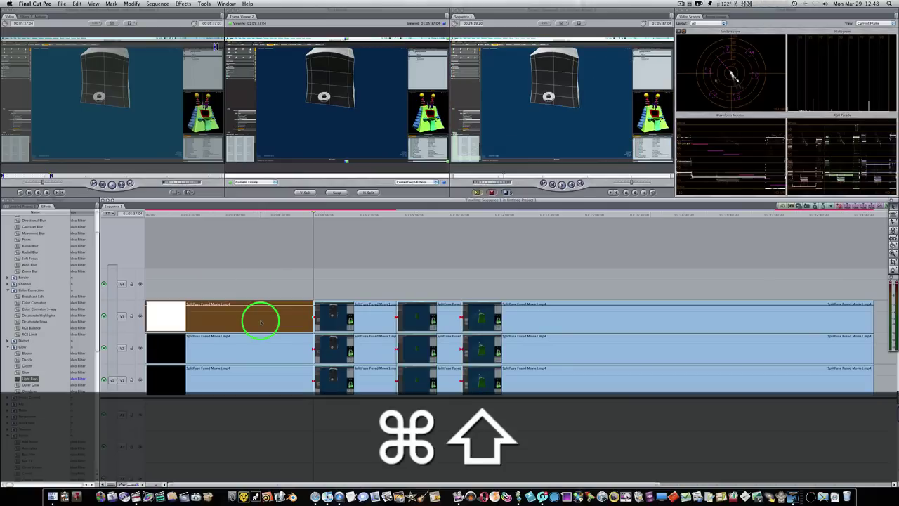
{"action": "key", "text": "super+shift+a"}
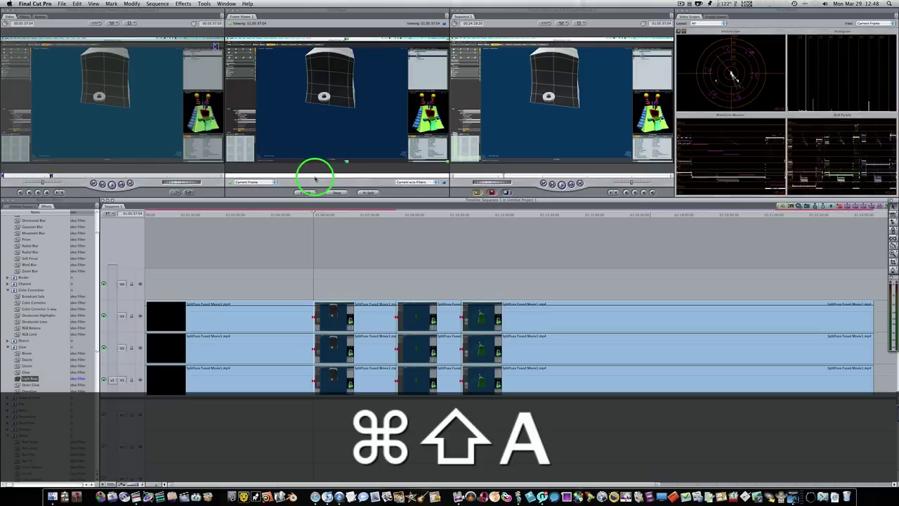
{"action": "left_click", "coordinate": [253, 312]}
{"action": "left_click", "coordinate": [401, 286]}
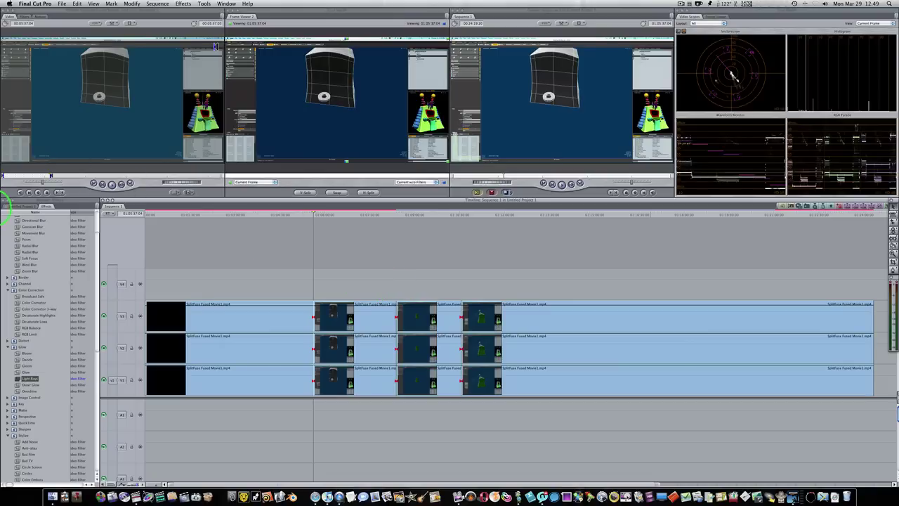
Show the project's clips and add SplitFuse Fused Movie1.mp4 with its audio on V1 after the existing clips
{"action": "left_click", "coordinate": [23, 206]}
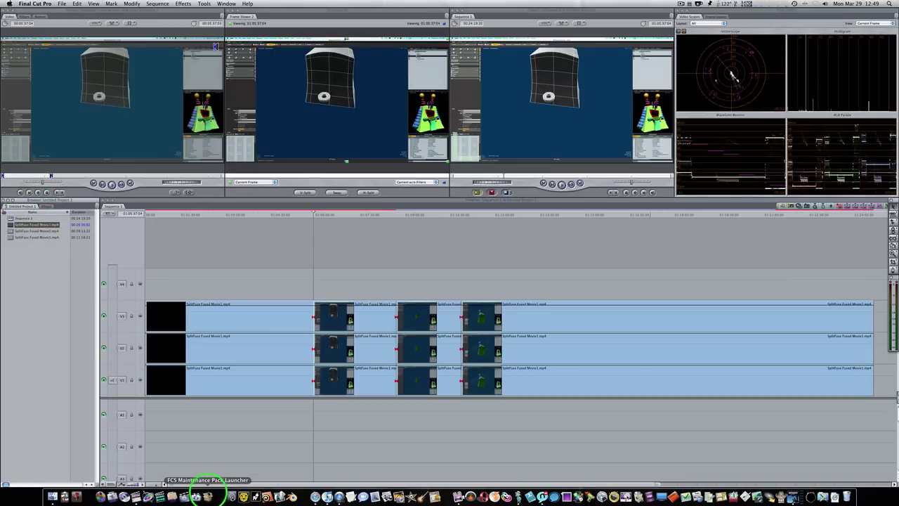
{"action": "left_click_drag", "start_coordinate": [229, 484], "coordinate": [562, 490]}
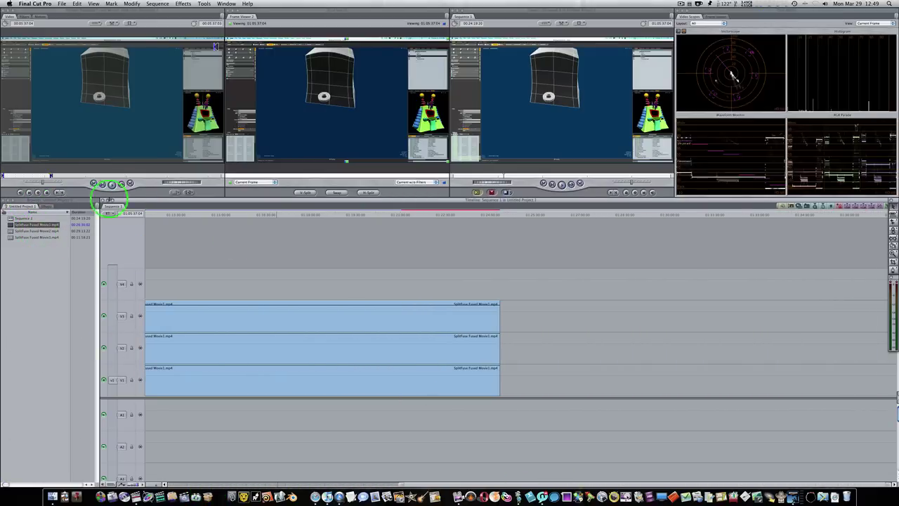
{"action": "left_click_drag", "start_coordinate": [40, 224], "coordinate": [531, 376]}
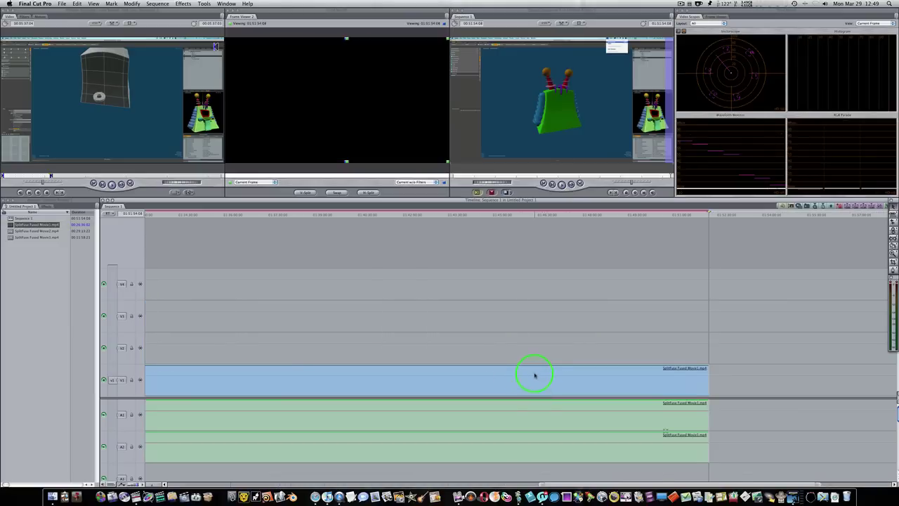
Shift the added clip's A1 and A2 audio later than its V1 video and try Move into Sync on the video
{"action": "left_click_drag", "start_coordinate": [534, 410], "coordinate": [551, 412]}
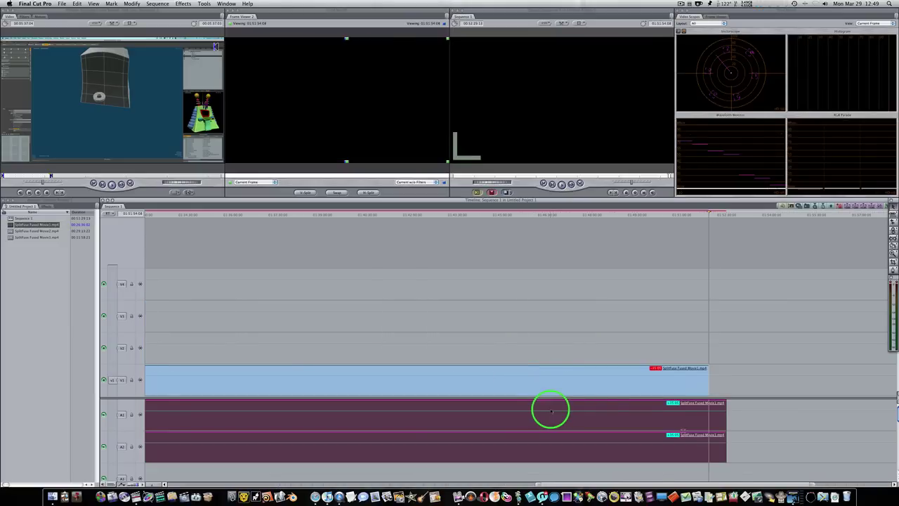
{"action": "left_click", "coordinate": [638, 380]}
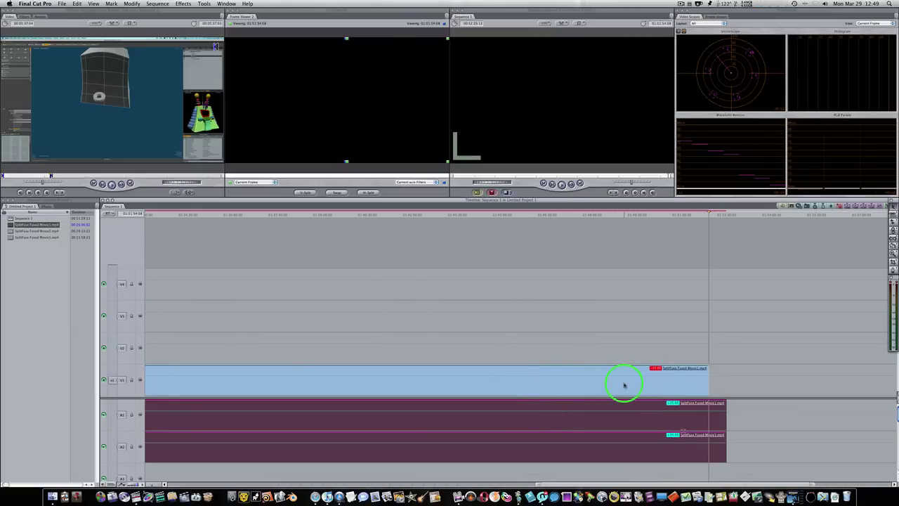
{"action": "left_click", "coordinate": [668, 366], "text": "ctrl"}
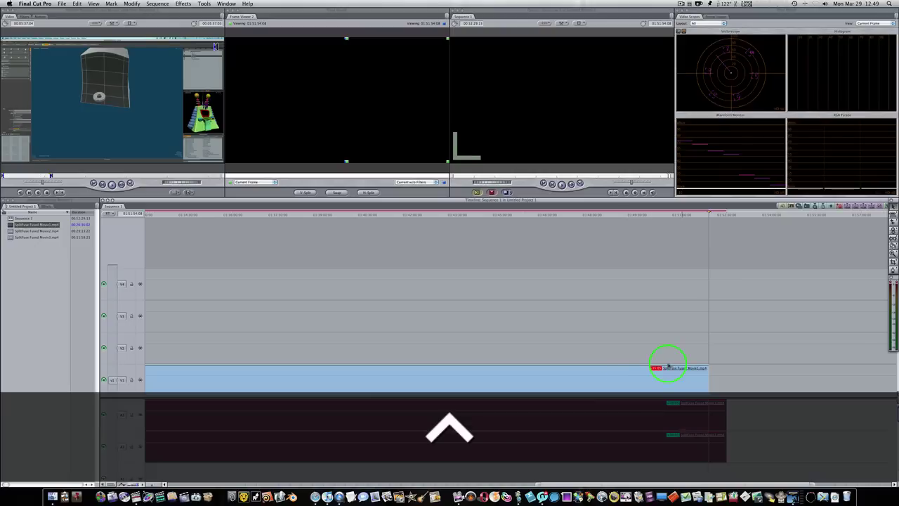
{"action": "left_click", "coordinate": [659, 369], "text": "ctrl"}
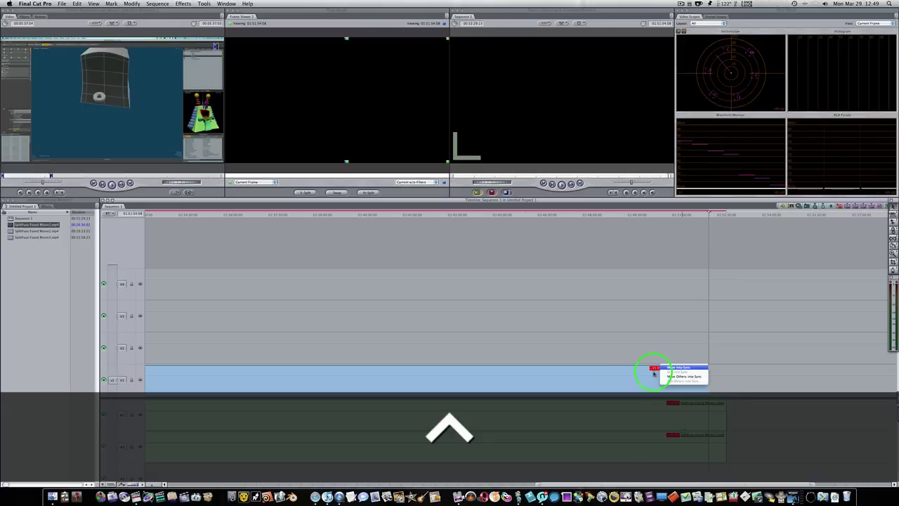
{"action": "left_click", "coordinate": [666, 368]}
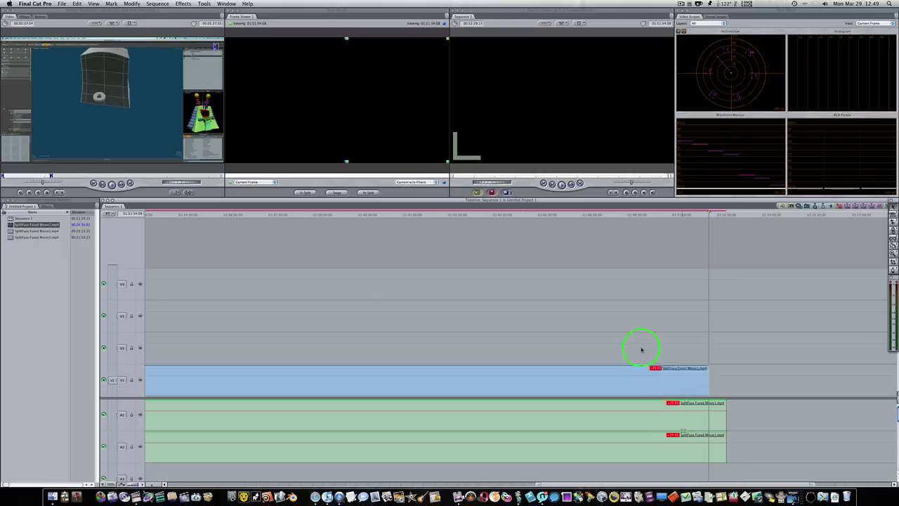
Move the shifted A1 and A2 audio back into sync with the V1 video and clear the selection
{"action": "left_click", "coordinate": [672, 405], "text": "ctrl"}
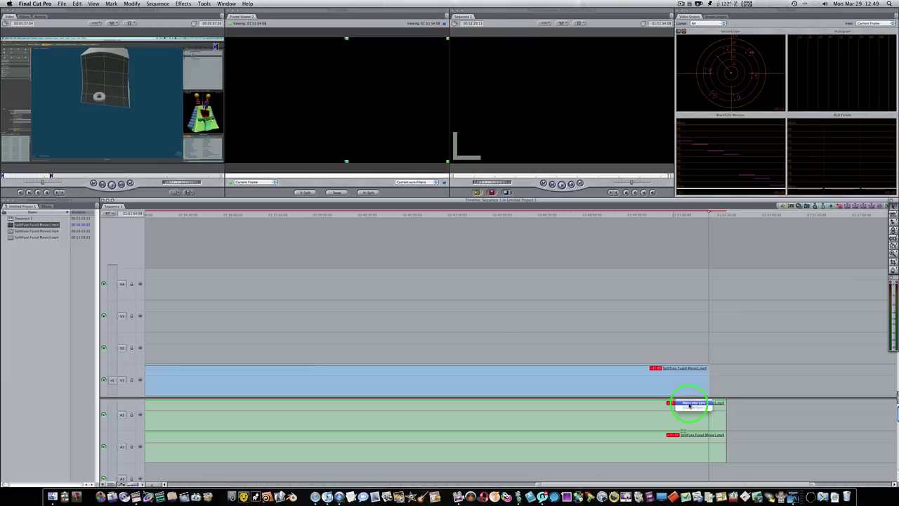
{"action": "left_click", "coordinate": [690, 405]}
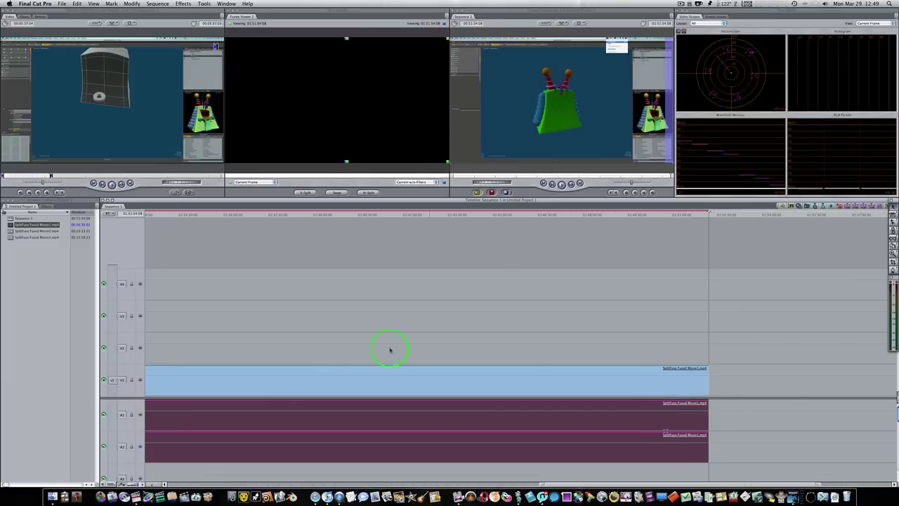
{"action": "left_click", "coordinate": [433, 315]}
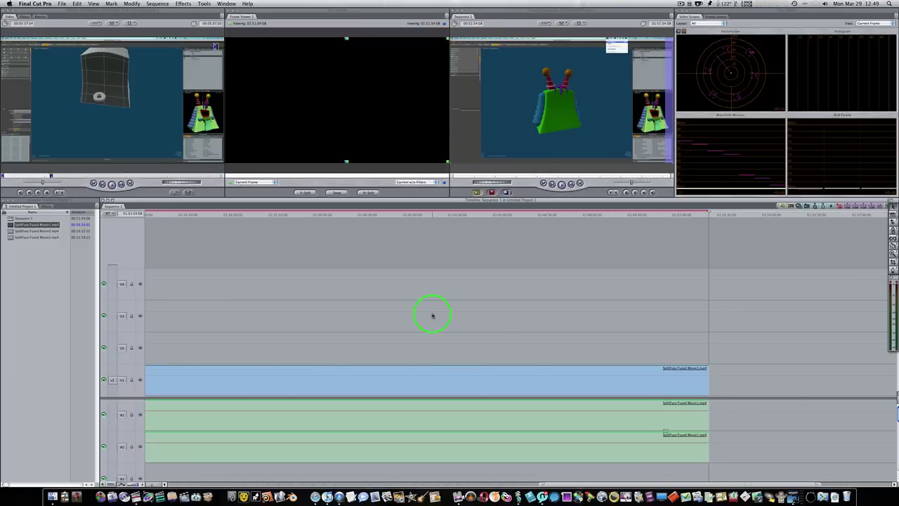
Fit the whole sequence in the timeline, shift the last clip's audio later, and move its V1 video into sync with it
{"action": "key", "text": "z"}
{"action": "key", "text": "shift+z"}
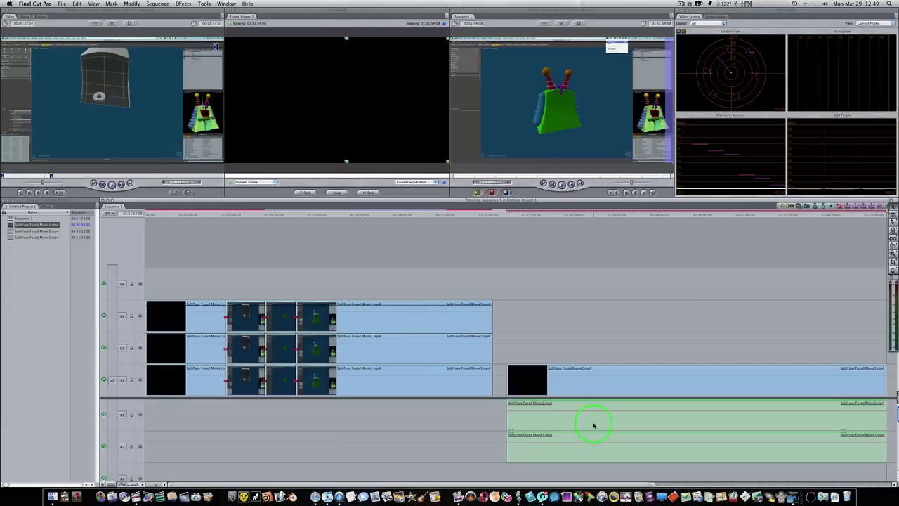
{"action": "mouse_move", "coordinate": [592, 424]}
{"action": "left_mouse_down"}
{"action": "mouse_move", "coordinate": [566, 424]}
{"action": "mouse_move", "coordinate": [602, 413]}
{"action": "left_mouse_up"}
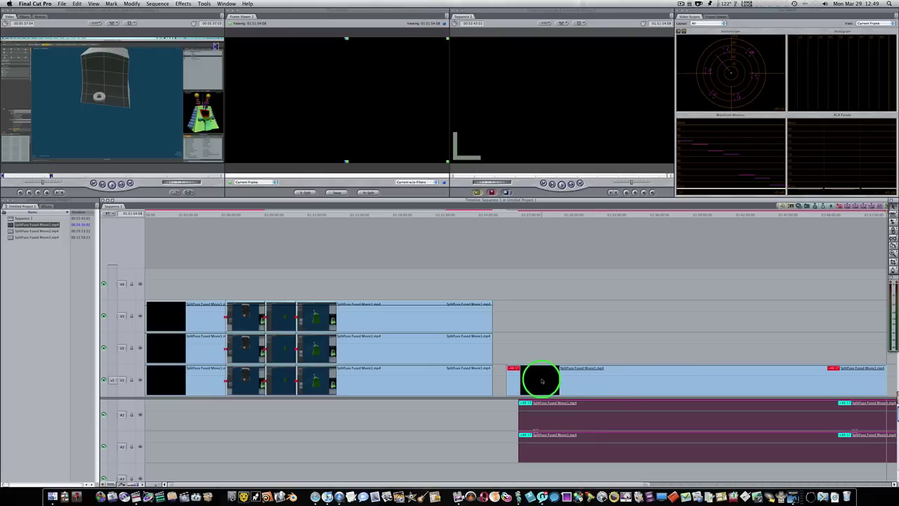
{"action": "key", "text": "ctrl"}
{"action": "left_click", "coordinate": [516, 369], "text": "ctrl"}
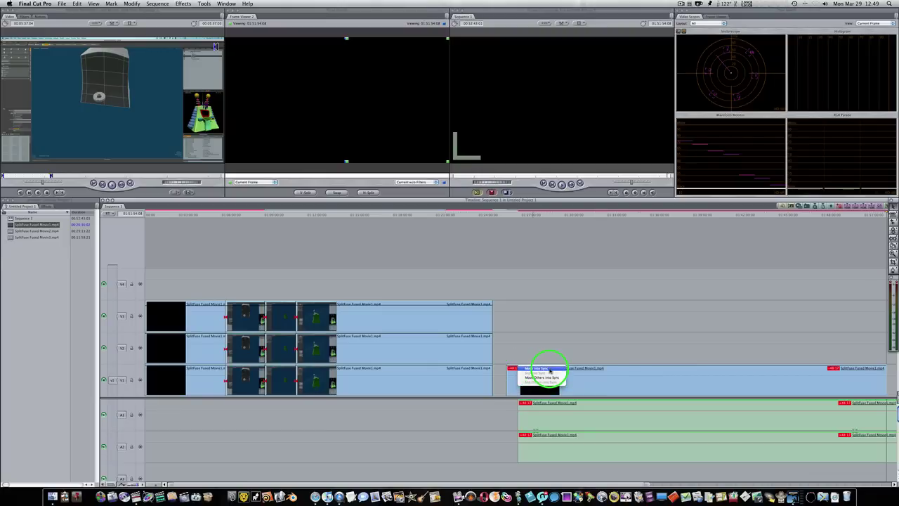
{"action": "left_click", "coordinate": [541, 368]}
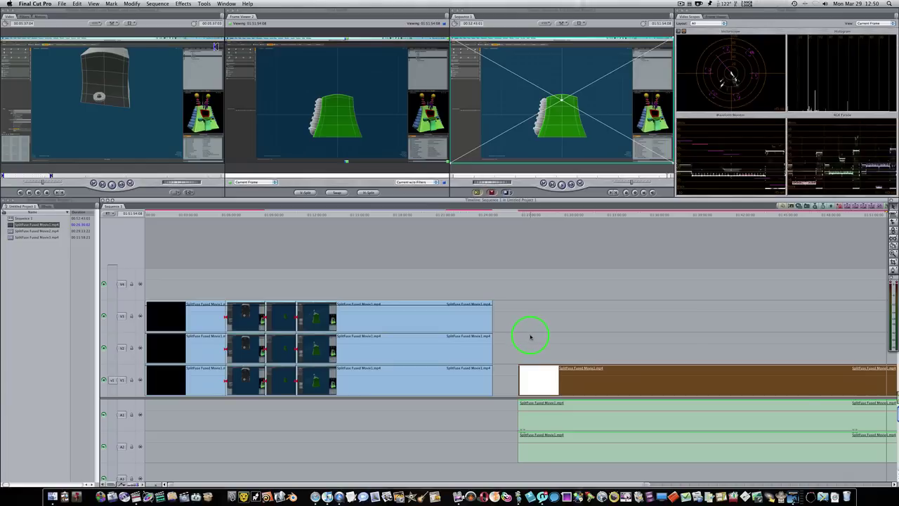
Try inserting a duplicate of the last V3 clip into the timeline, and undo back to the synced arrangement
{"action": "left_click_drag", "start_coordinate": [530, 338], "coordinate": [444, 309]}
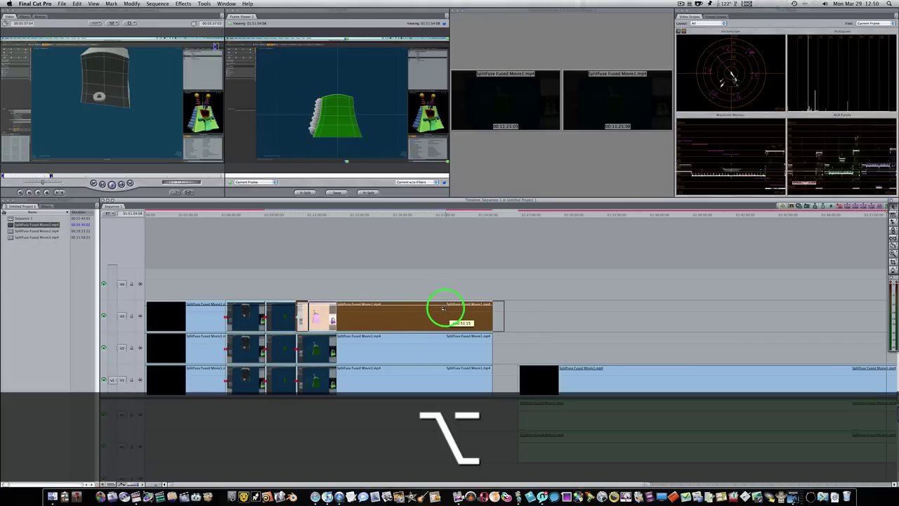
{"action": "left_click_drag", "start_coordinate": [444, 309], "coordinate": [432, 325]}
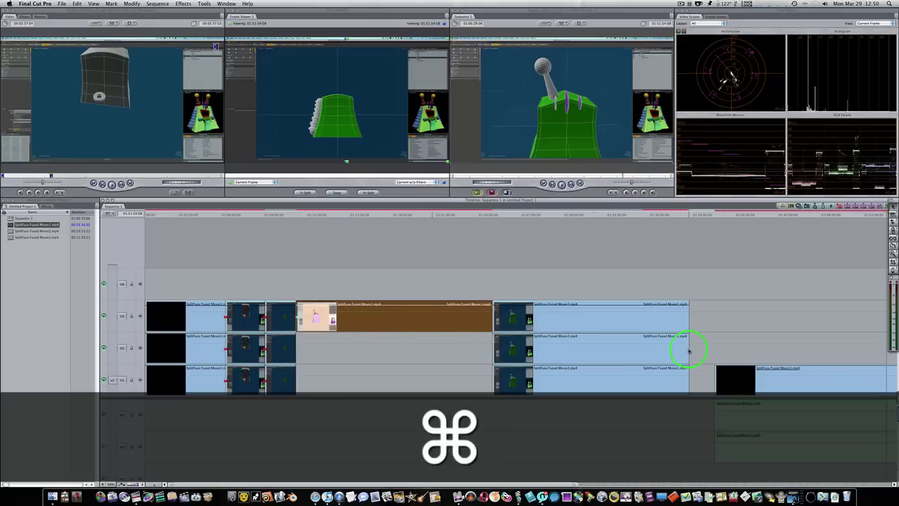
{"action": "key", "text": "super+z"}
{"action": "key", "text": "super+z"}
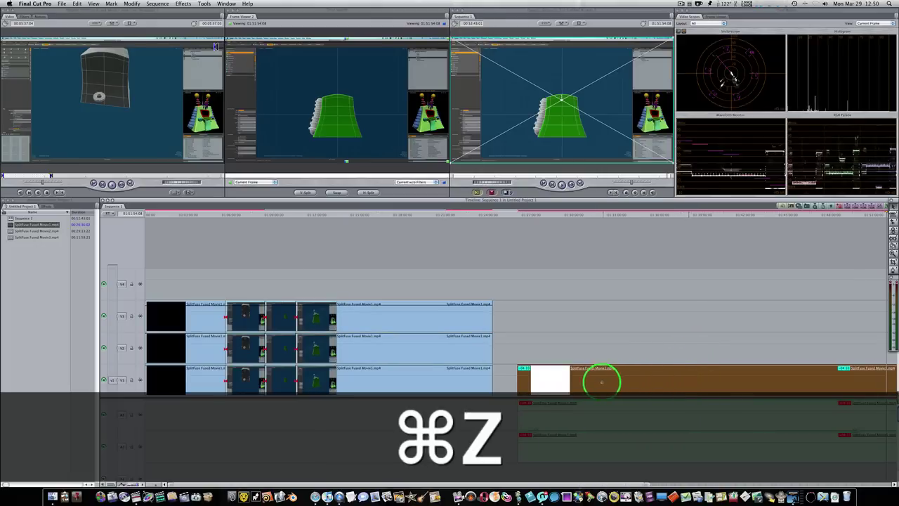
{"action": "key", "text": "super+z"}
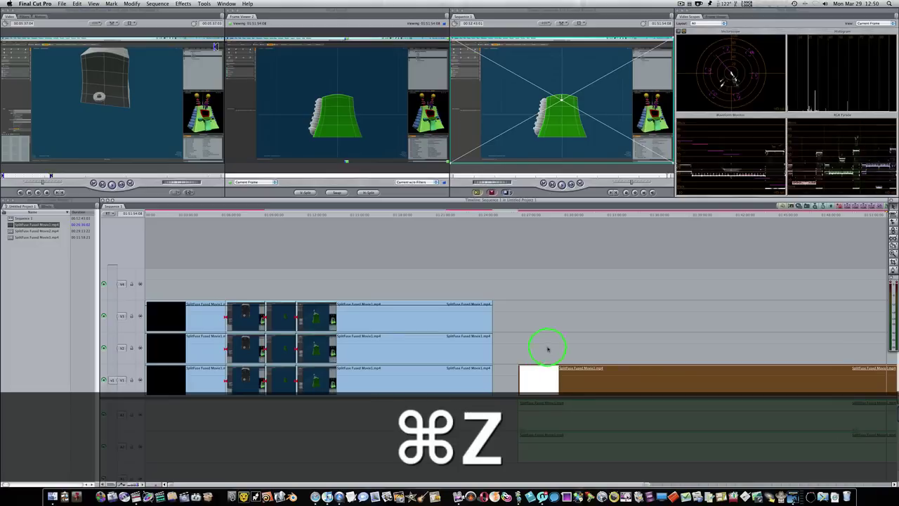
Select the last V1 clip together with its linked A1 and A2 audio and clear the selection, twice
{"action": "left_click", "coordinate": [672, 317]}
{"action": "left_click", "coordinate": [691, 424]}
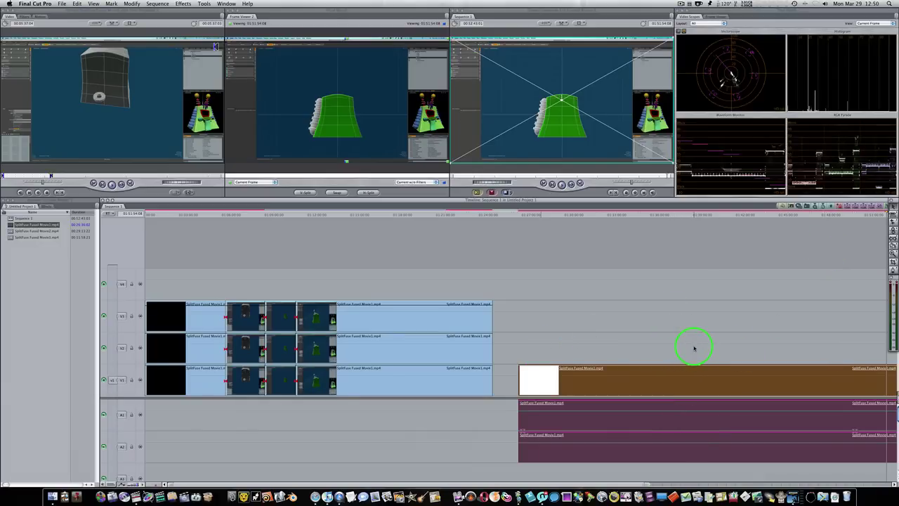
{"action": "left_click", "coordinate": [694, 348]}
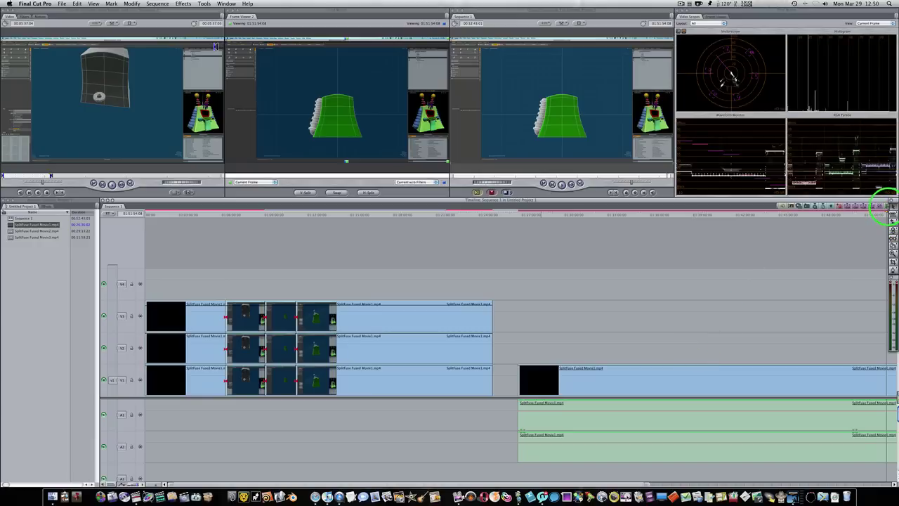
{"action": "key", "text": "alt"}
{"action": "left_click", "coordinate": [736, 361]}
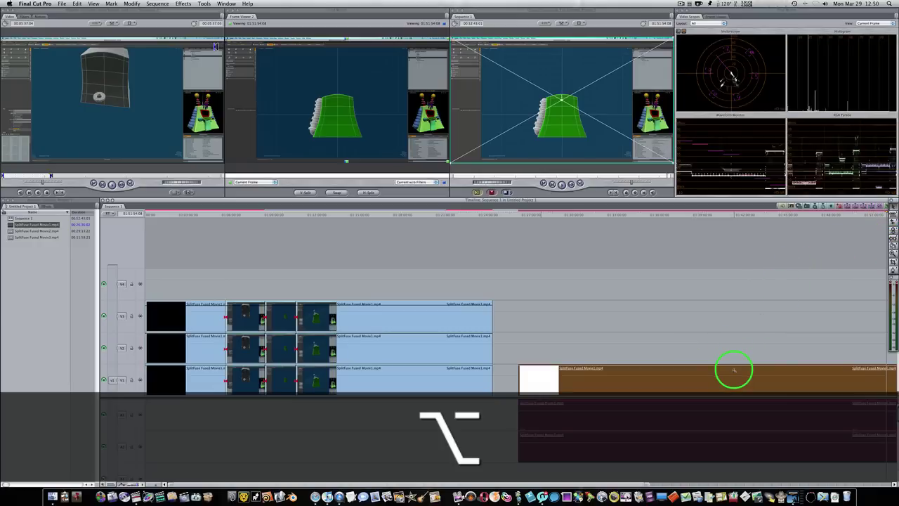
{"action": "left_click", "coordinate": [698, 325]}
Alternate between selecting the last clip's V1 video and its audio, deselect, and select the video and linked audio together
{"action": "left_click", "coordinate": [686, 379], "text": "alt"}
{"action": "left_click", "coordinate": [687, 405], "text": "alt"}
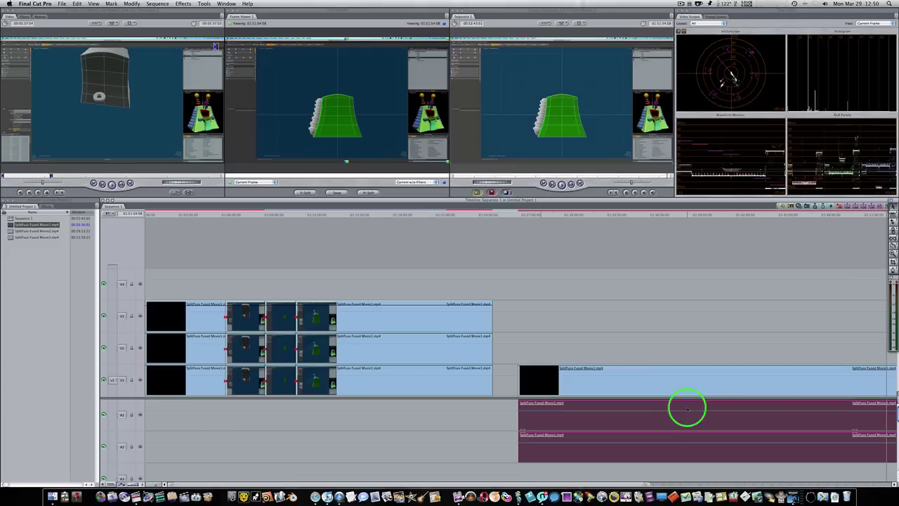
{"action": "left_click", "coordinate": [686, 386], "text": "alt"}
{"action": "left_click", "coordinate": [686, 422], "text": "alt"}
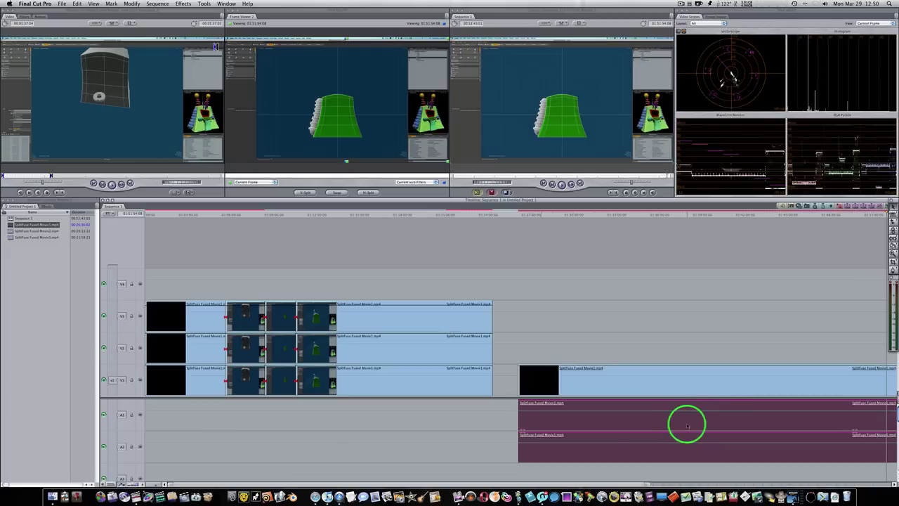
{"action": "left_click", "coordinate": [686, 387], "text": "alt"}
{"action": "key", "text": "alt"}
{"action": "left_click", "coordinate": [688, 359]}
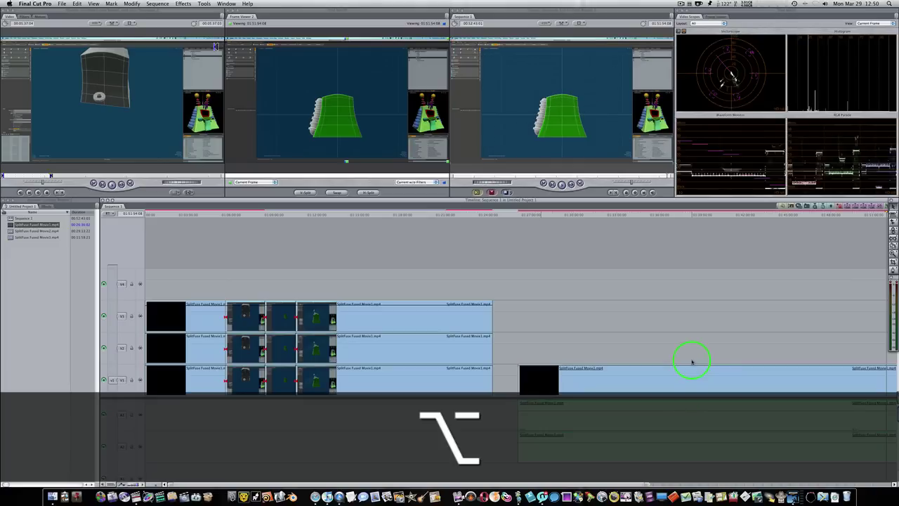
{"action": "left_click", "coordinate": [688, 373]}
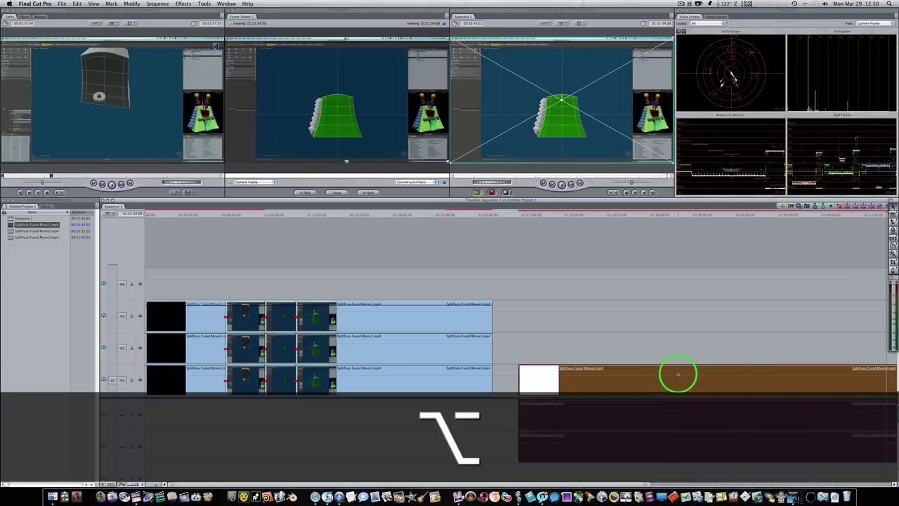
Clear the selection, select the last V1 clip together with its linked A1 and A2 audio, and deselect it
{"action": "left_click", "coordinate": [667, 347], "text": "alt"}
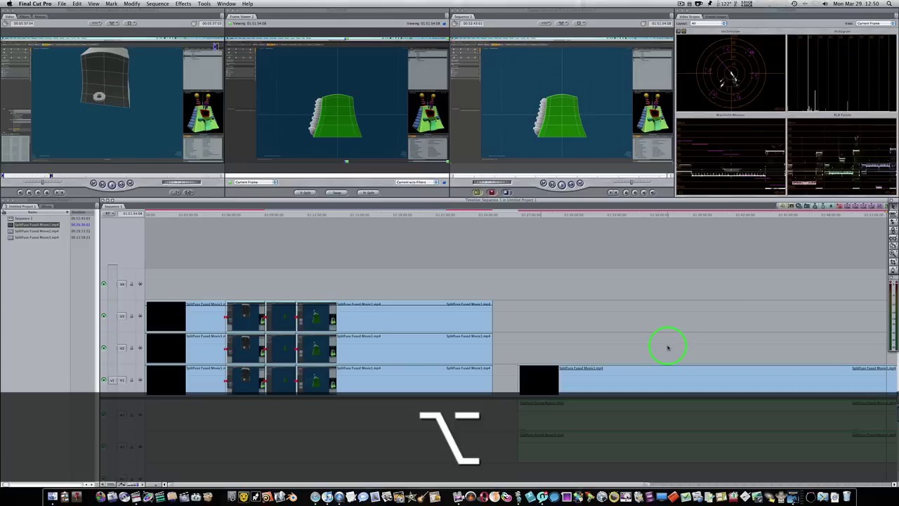
{"action": "left_click", "coordinate": [667, 373], "text": "alt"}
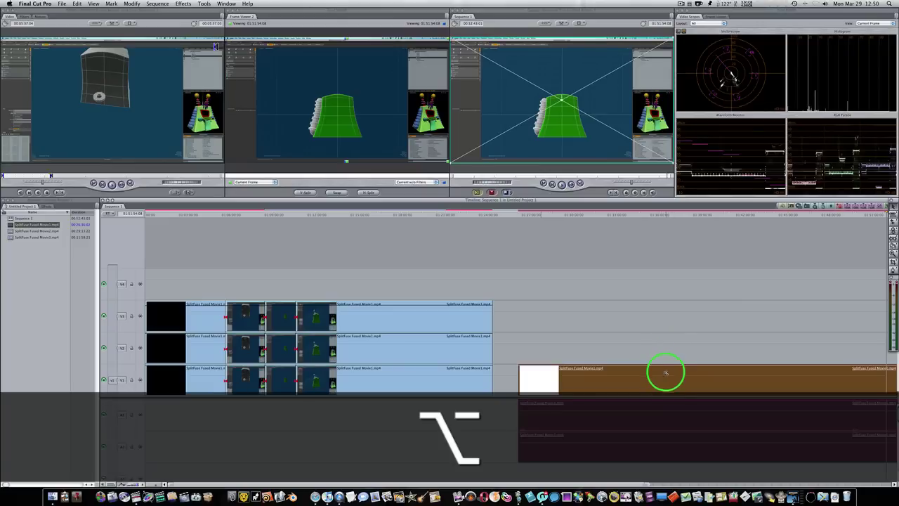
{"action": "left_click", "coordinate": [667, 357]}
Alternate several times between selecting only the last clip's V1 video and only its A1 and A2 audio
{"action": "left_click", "coordinate": [661, 377]}
{"action": "left_click", "coordinate": [672, 424]}
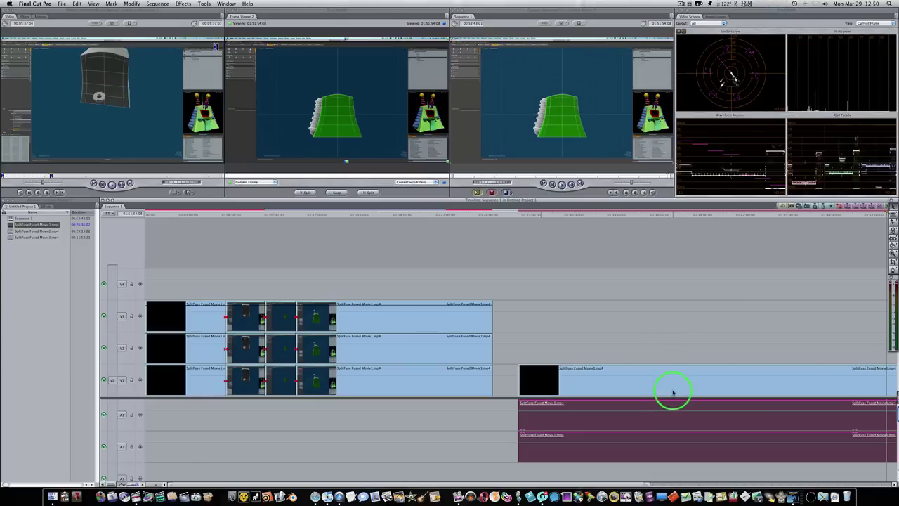
{"action": "left_click", "coordinate": [672, 388]}
{"action": "left_click", "coordinate": [673, 412]}
{"action": "left_click", "coordinate": [672, 391]}
{"action": "left_click", "coordinate": [672, 415]}
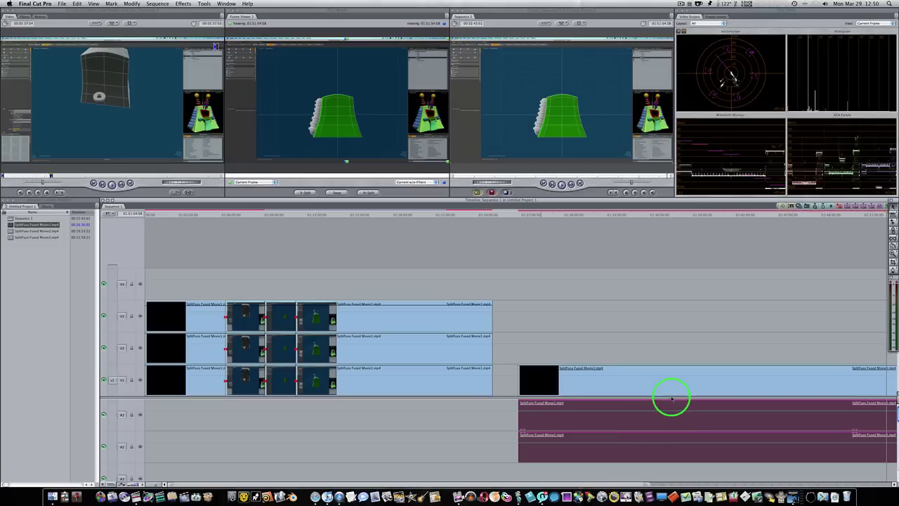
{"action": "left_click", "coordinate": [674, 384]}
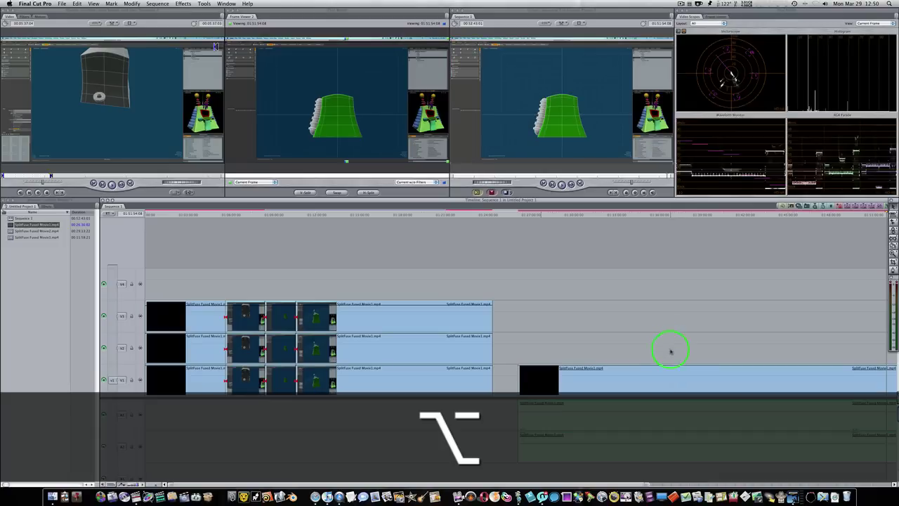
Select the last clip's video and linked audio together, deselect, and switch between video alone and audio alone, ending on the audio
{"action": "left_click", "coordinate": [667, 379], "text": "alt"}
{"action": "left_click", "coordinate": [663, 291]}
{"action": "left_click", "coordinate": [674, 371]}
{"action": "left_click", "coordinate": [770, 431]}
{"action": "left_click", "coordinate": [769, 389]}
{"action": "left_click", "coordinate": [767, 433]}
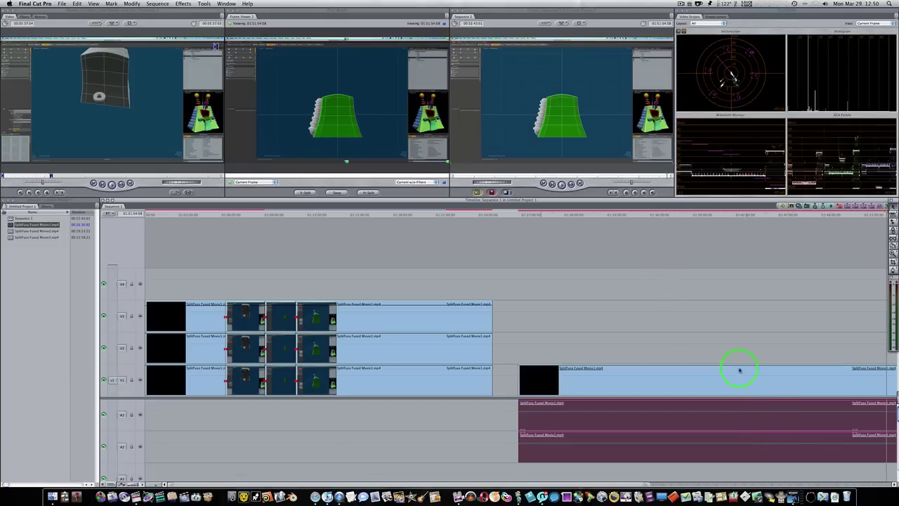